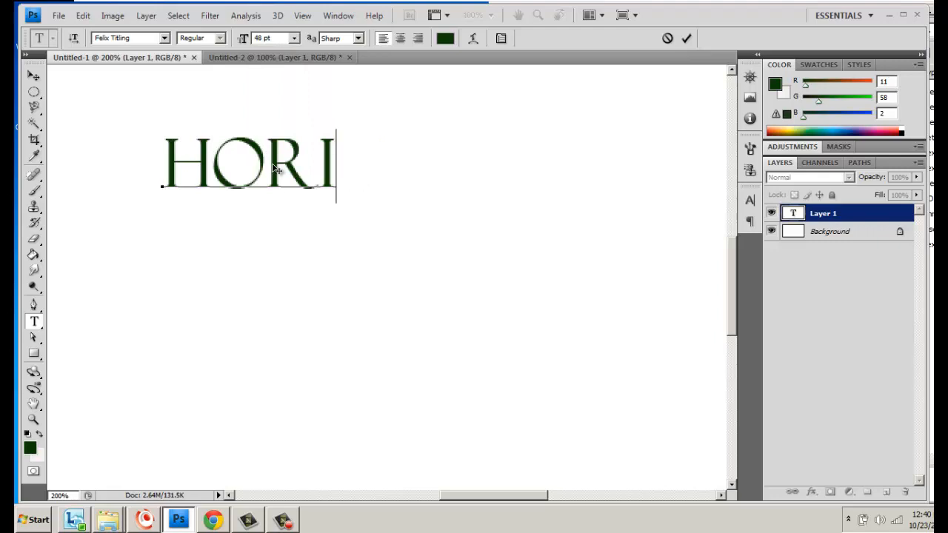
Complete the first text as HORIZONTAL and add a separate vertical text layer reading VERTICAL to its left
text(ZONTAL)
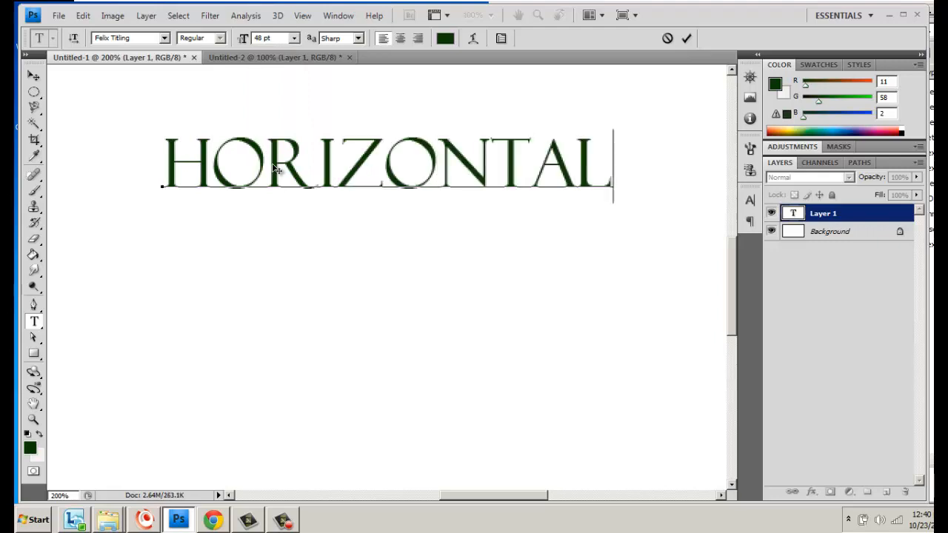
click(34, 322)
click(97, 334)
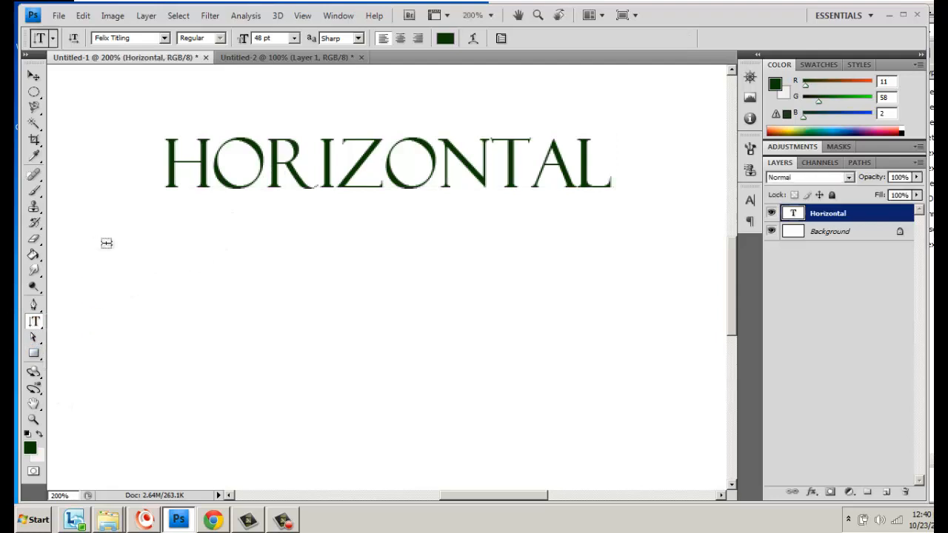
click(101, 165)
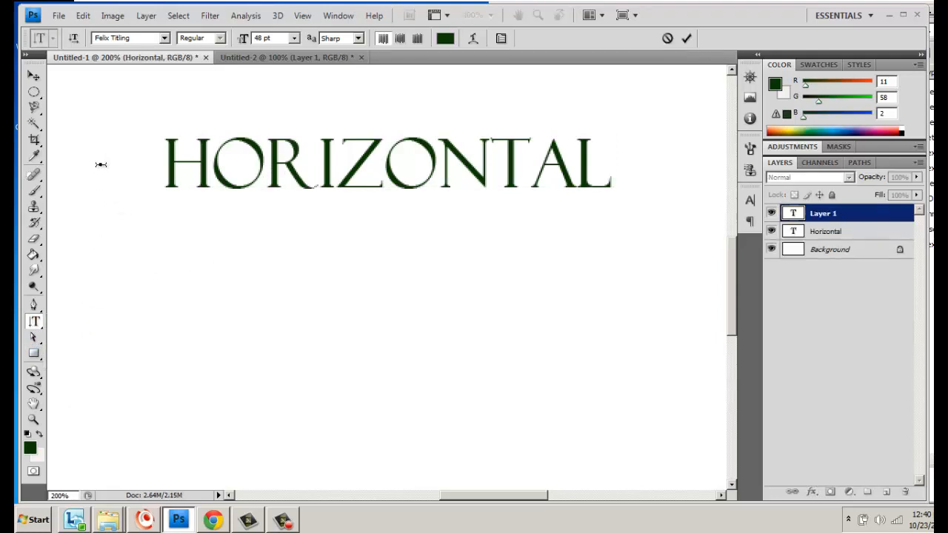
text(VERTI)
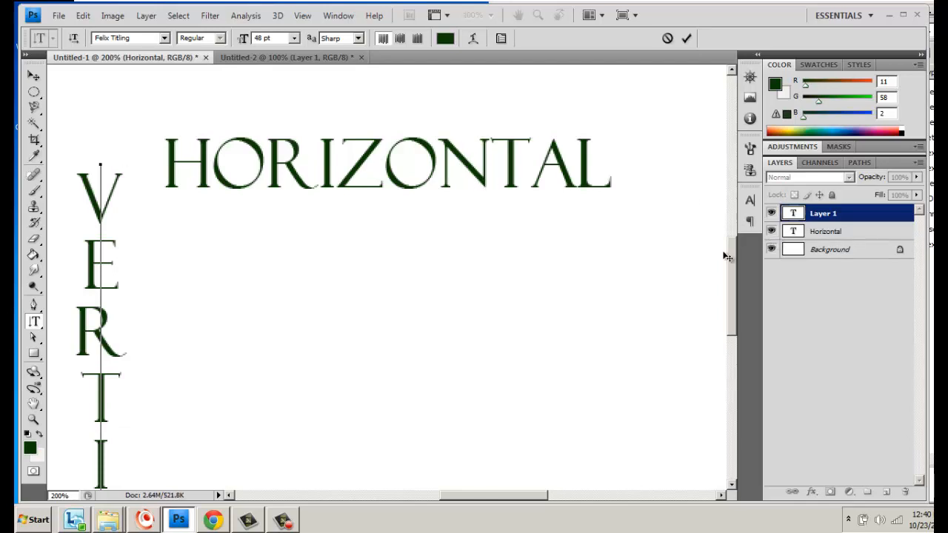
scroll(730, 274, down, 3)
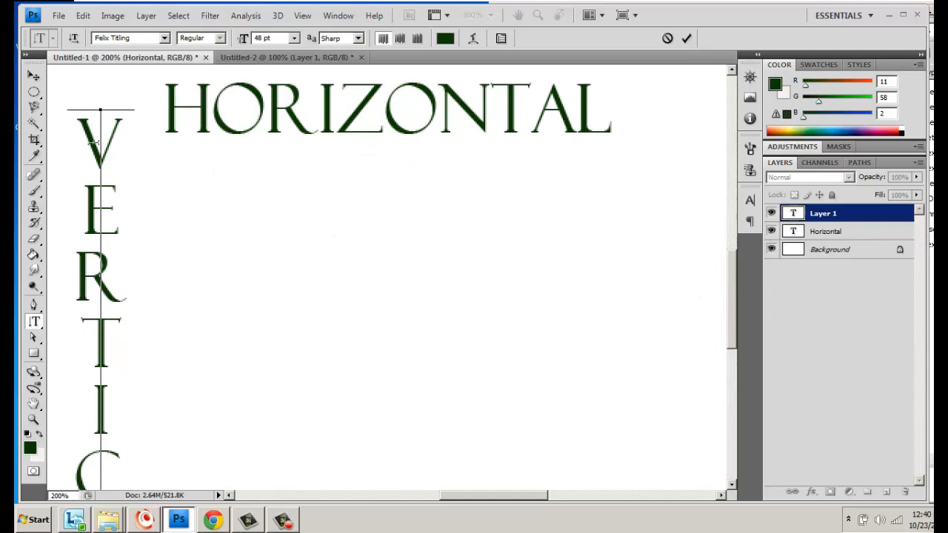
Set the font size of the whole VERTICAL text to 36 pt
drag(96, 124, 125, 487)
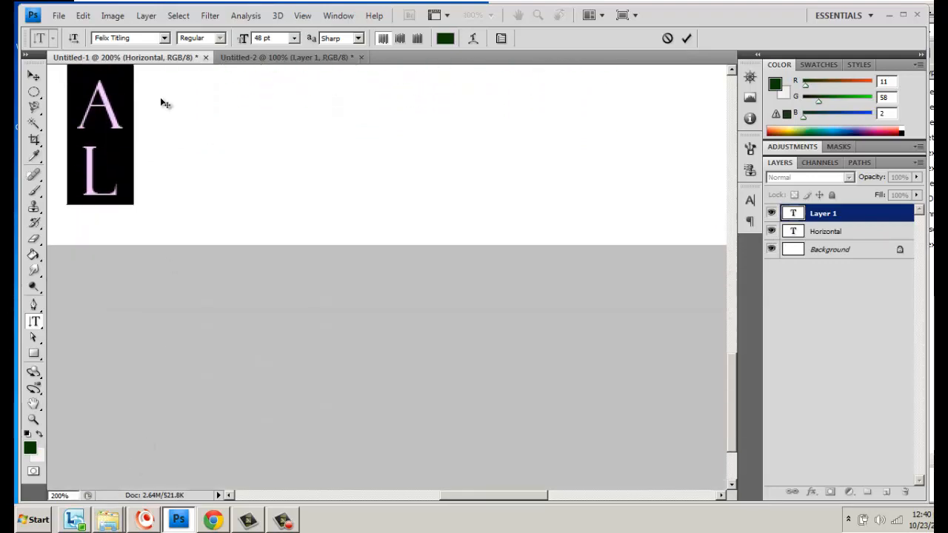
click(294, 38)
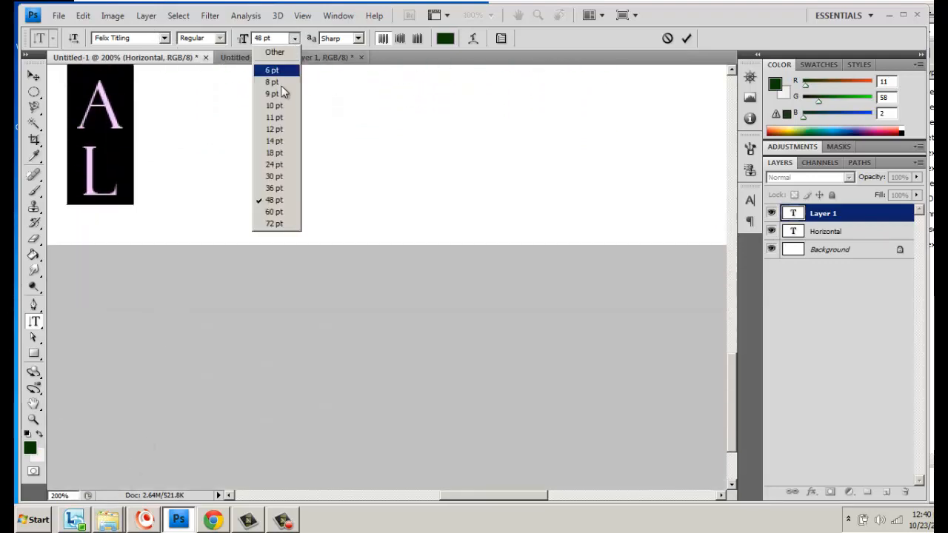
click(274, 185)
scroll(276, 184, up, 10)
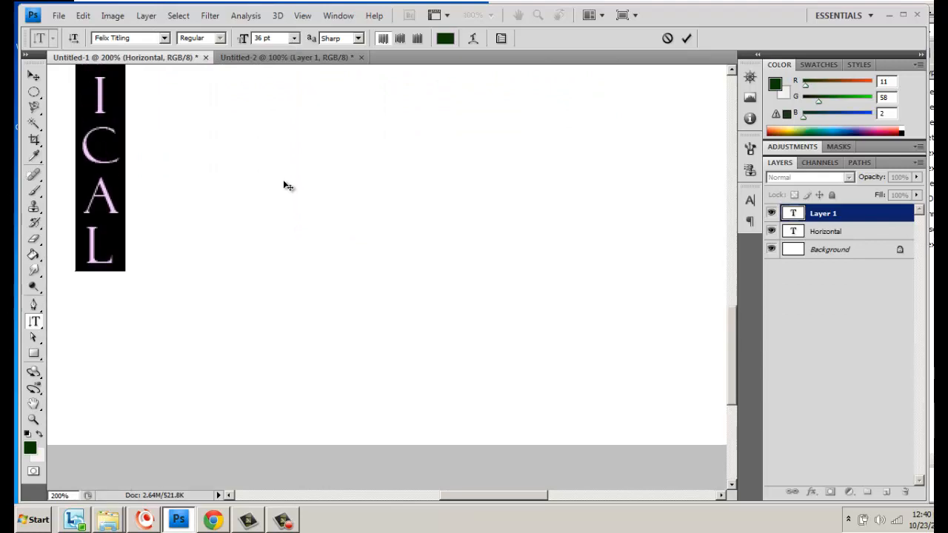
scroll(284, 186, up, 2)
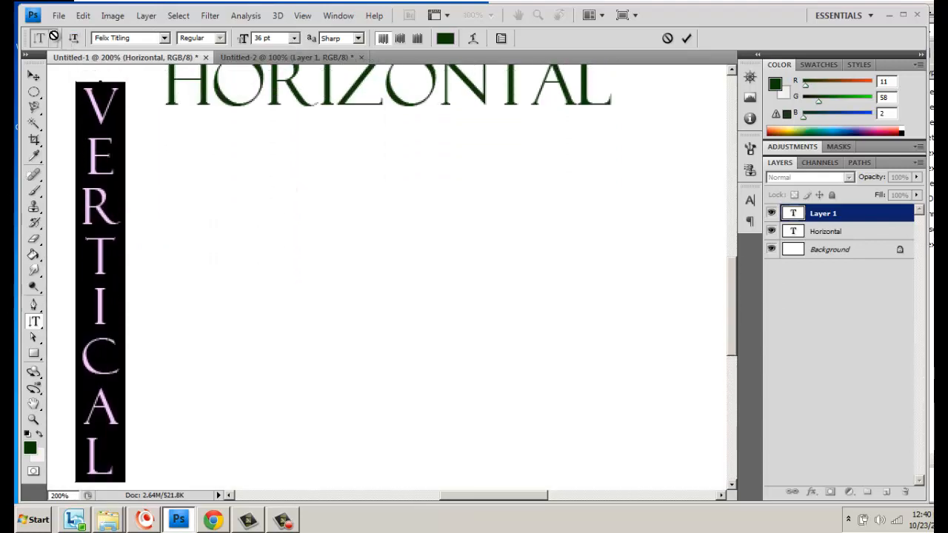
Move the VERTICAL text to the right of the HORIZONTAL text, with the tops of both words roughly level
click(33, 76)
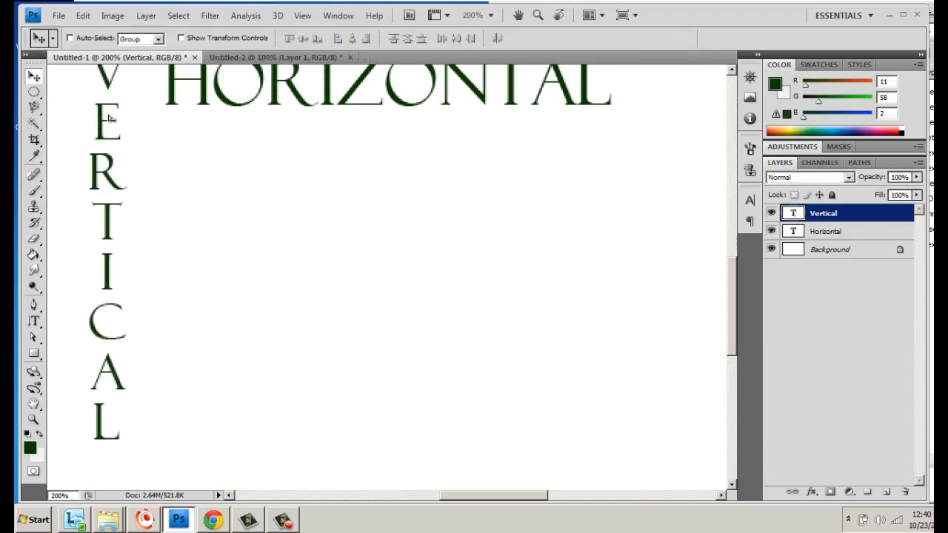
mouse_move(732, 322)
mouse_down()
mouse_move(730, 291)
mouse_move(733, 311)
mouse_up()
drag(119, 321, 143, 322)
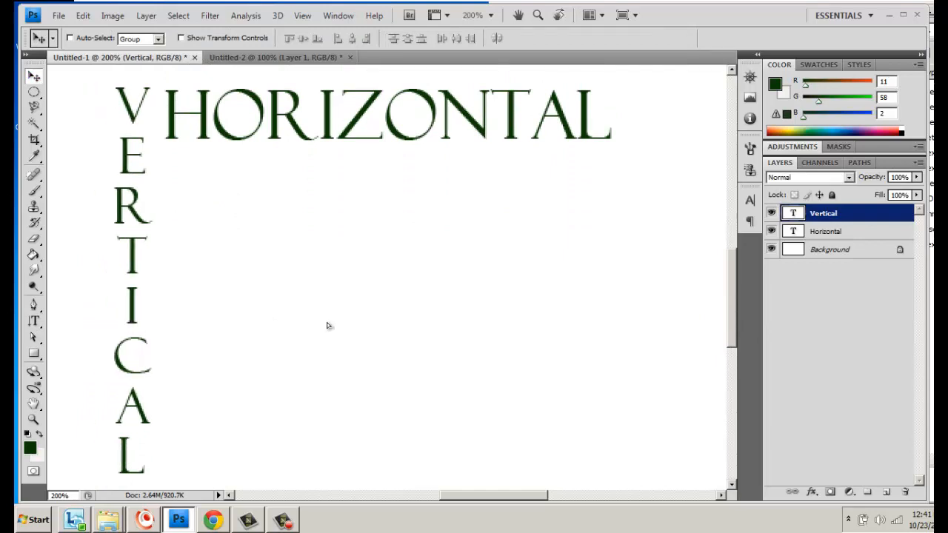
drag(327, 326, 663, 317)
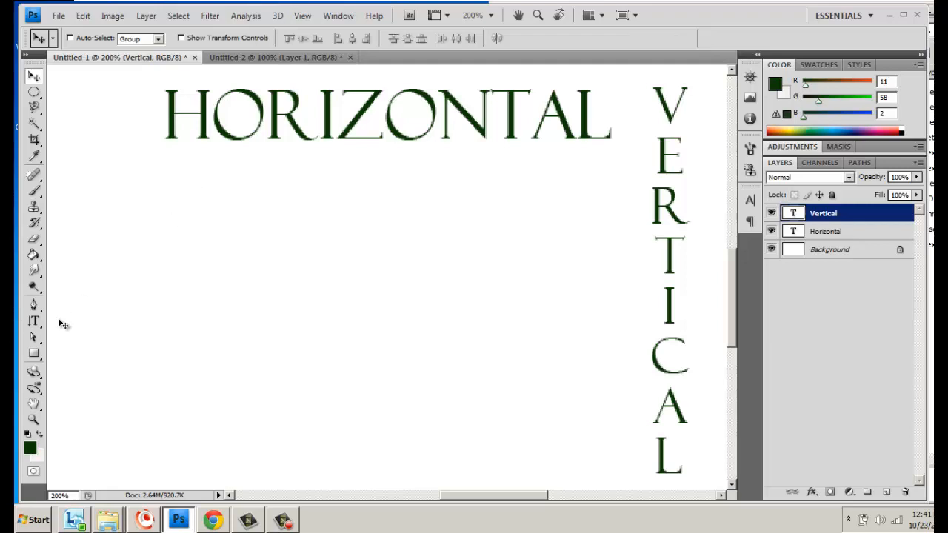
Select the whole VERTICAL text, switch it to horizontal orientation and return it to vertical
click(33, 322)
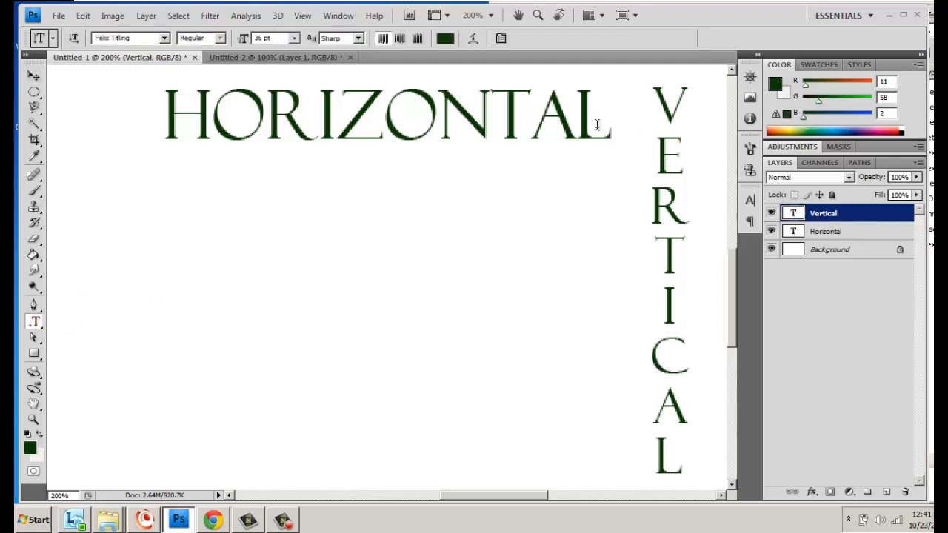
drag(665, 98, 677, 472)
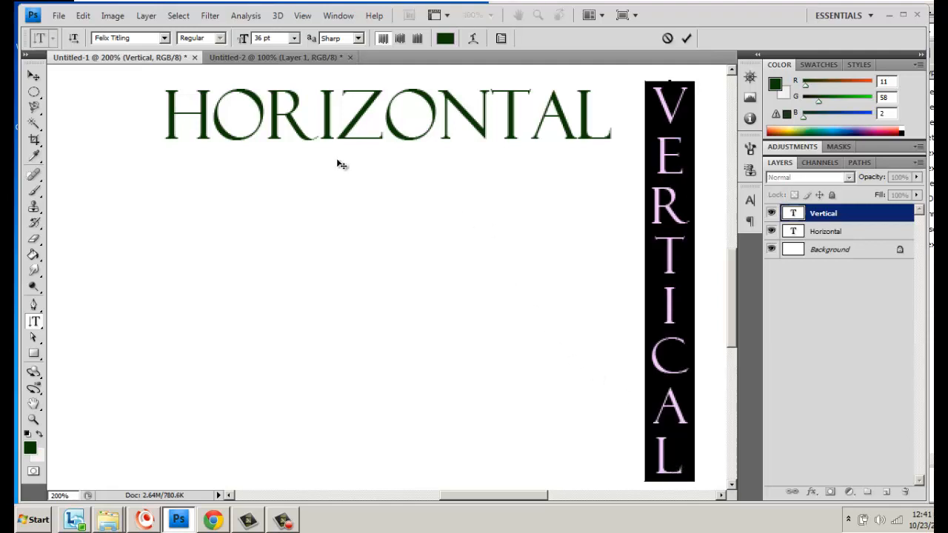
click(73, 41)
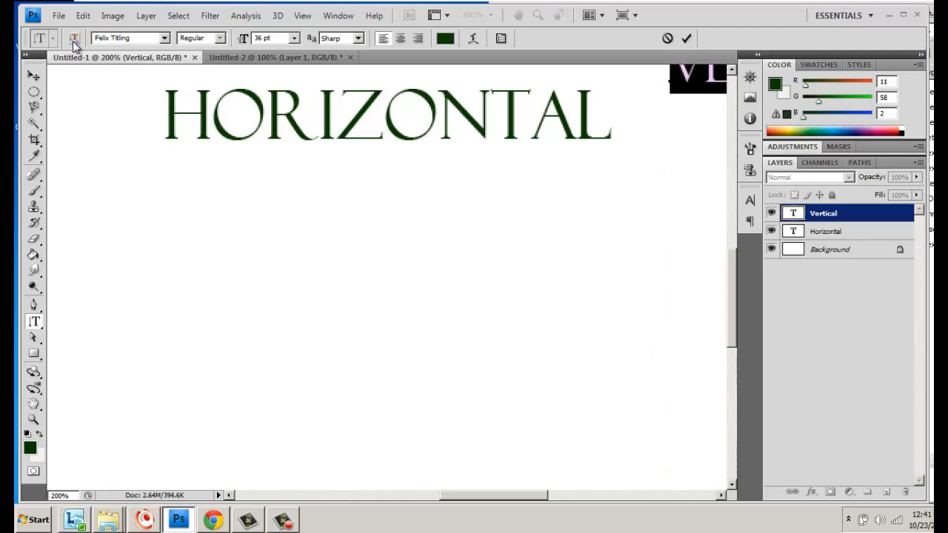
click(72, 41)
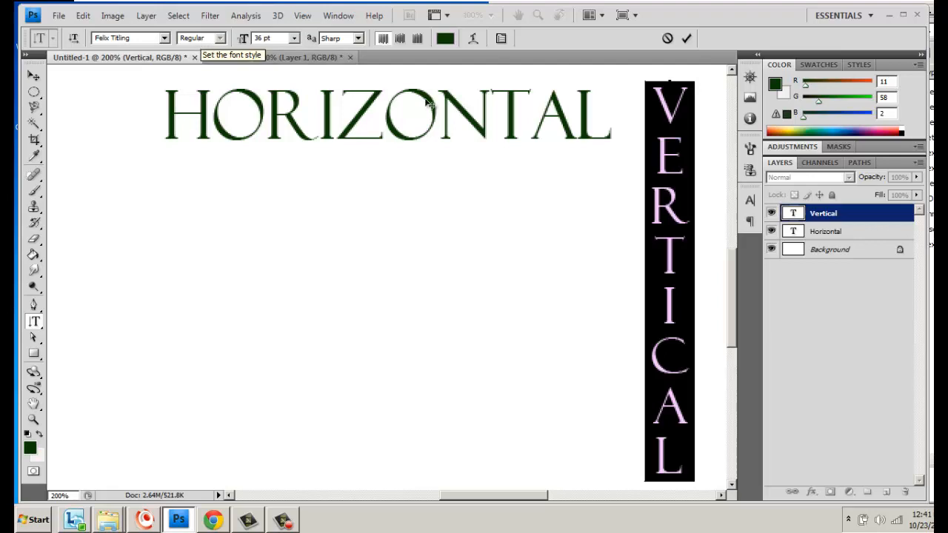
Apply Faux Bold and Faux Italic to the selected VERTICAL text and set its vertical scale to 120%
click(501, 39)
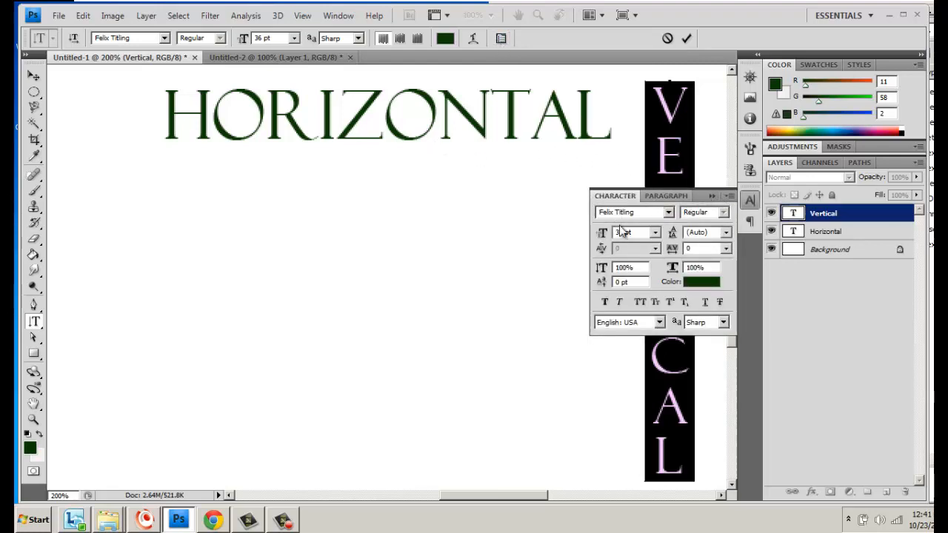
click(665, 197)
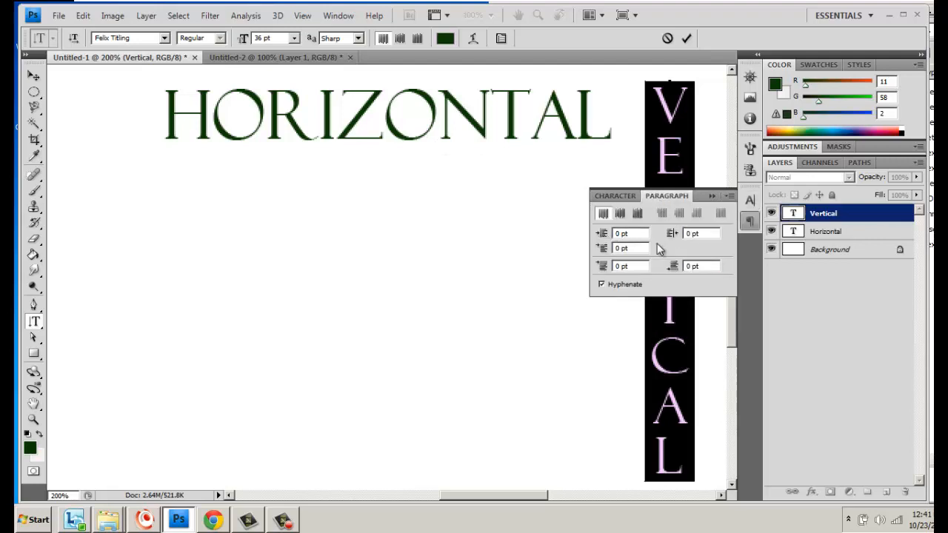
click(616, 197)
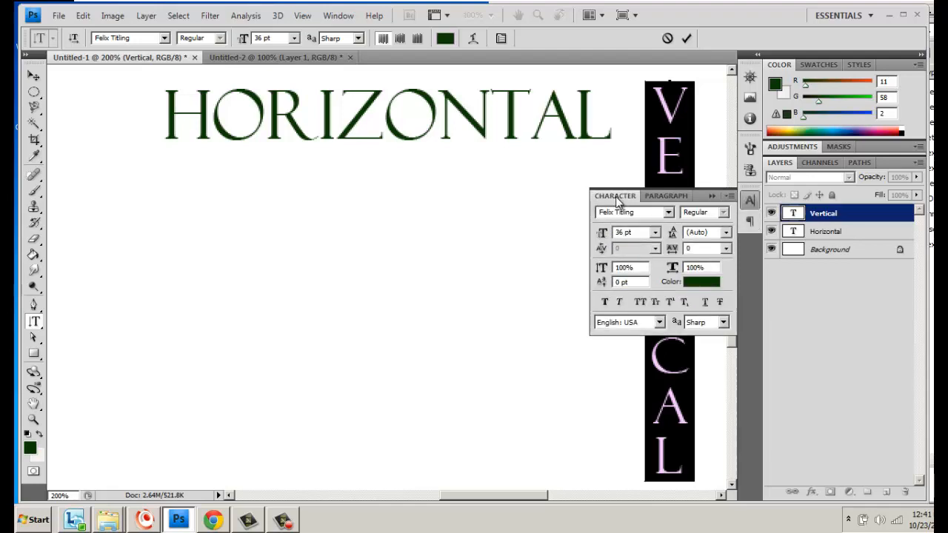
click(605, 303)
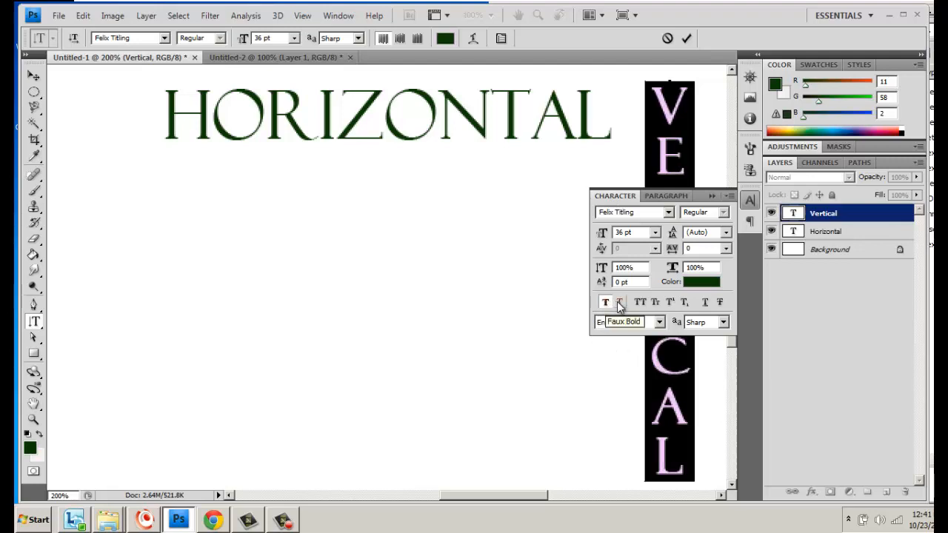
click(619, 302)
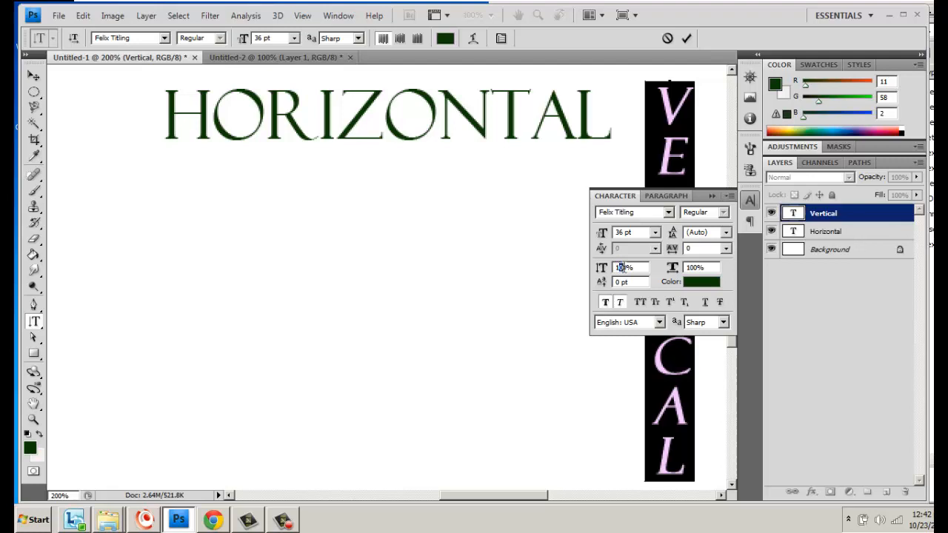
text(2)
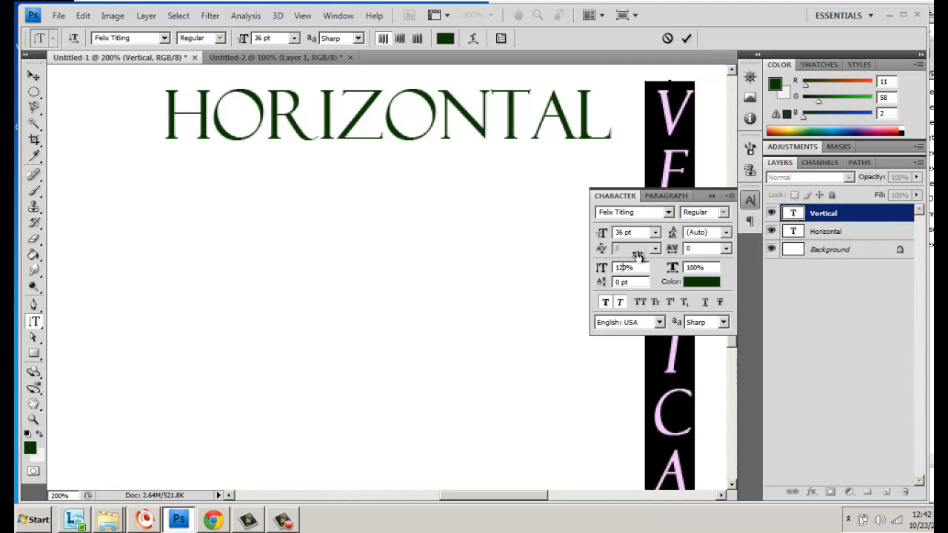
Set the vertical scale of the Horizontal text layer to 120%
click(821, 239)
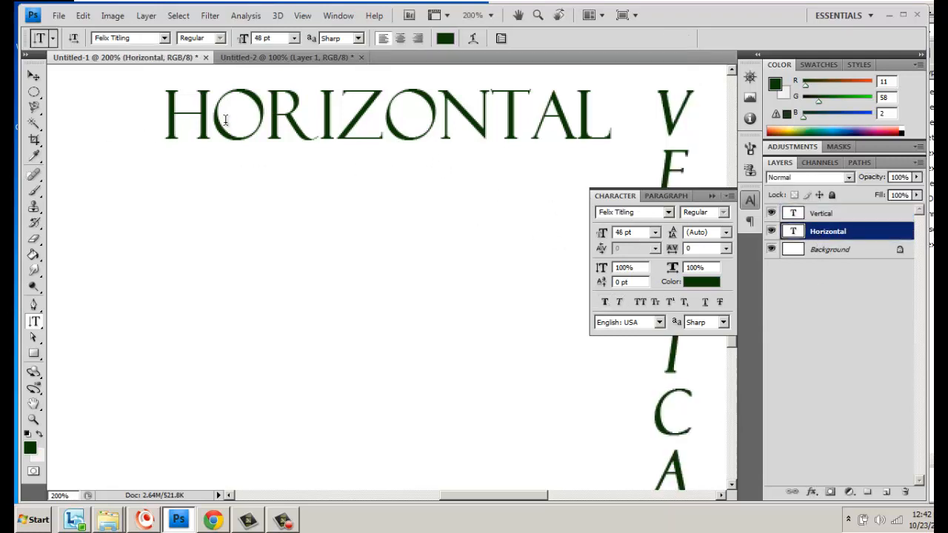
click(166, 118)
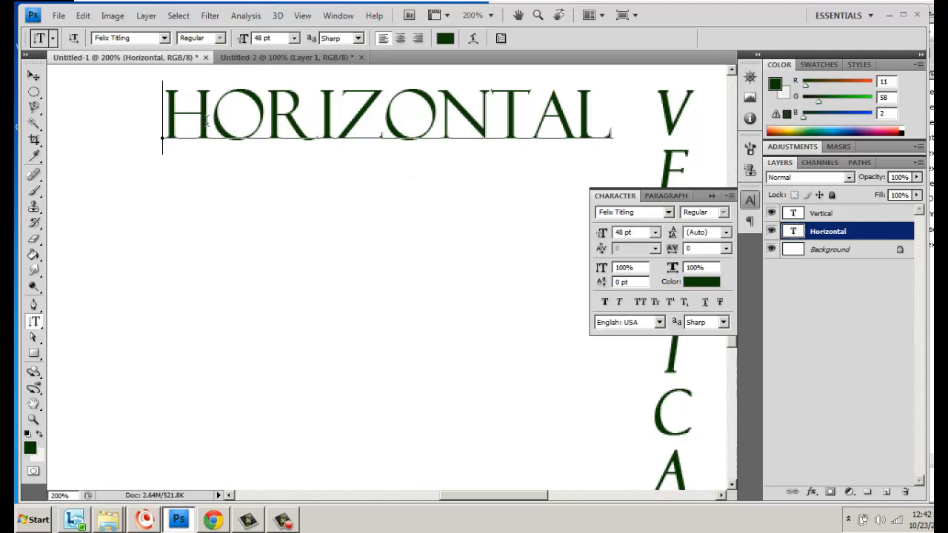
drag(166, 119, 613, 120)
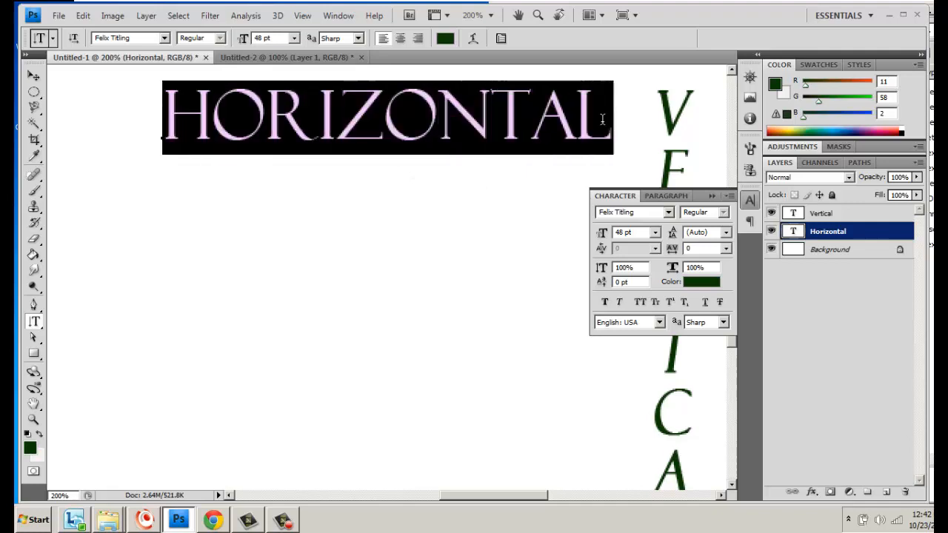
click(834, 236)
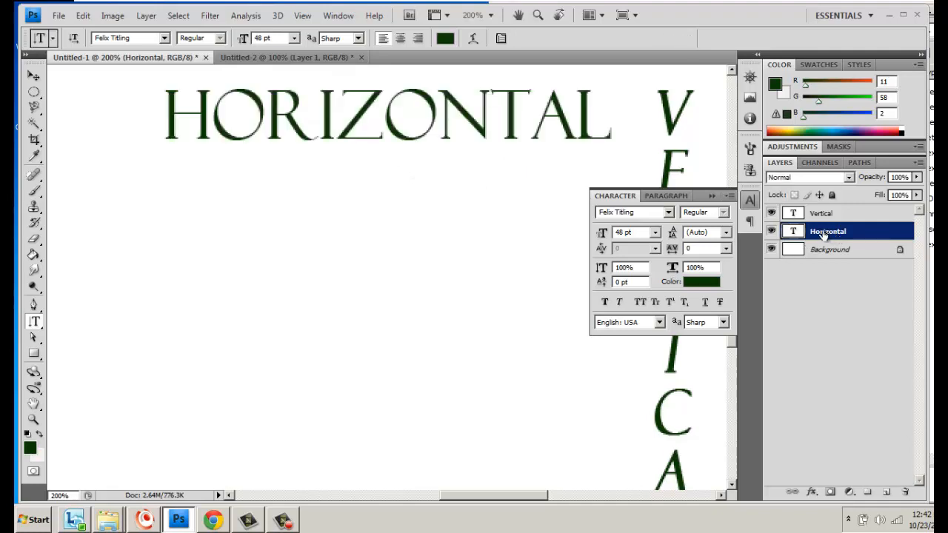
click(621, 268)
text(120)
key(Tab)
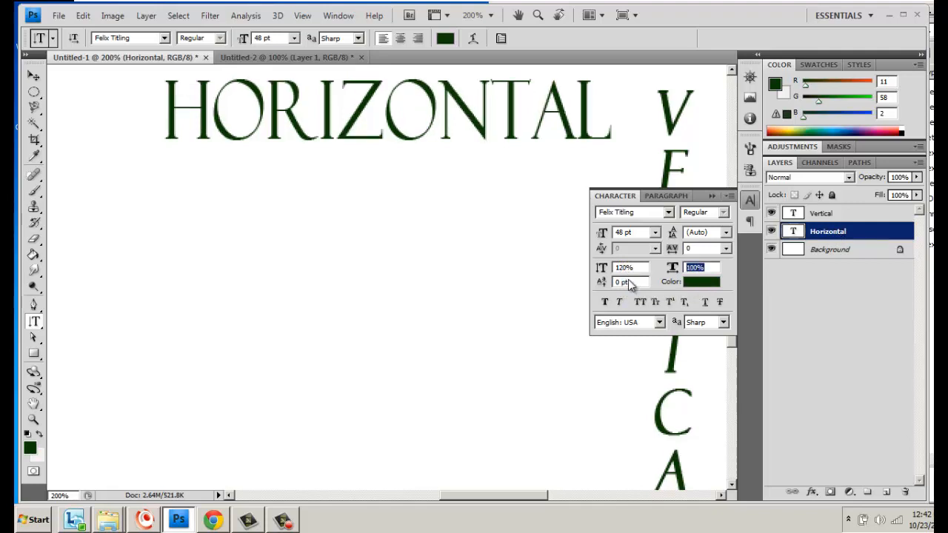
Try a horizontal scale of 200% on the Horizontal text layer and restore it to 100%
click(694, 270)
key(Tab)
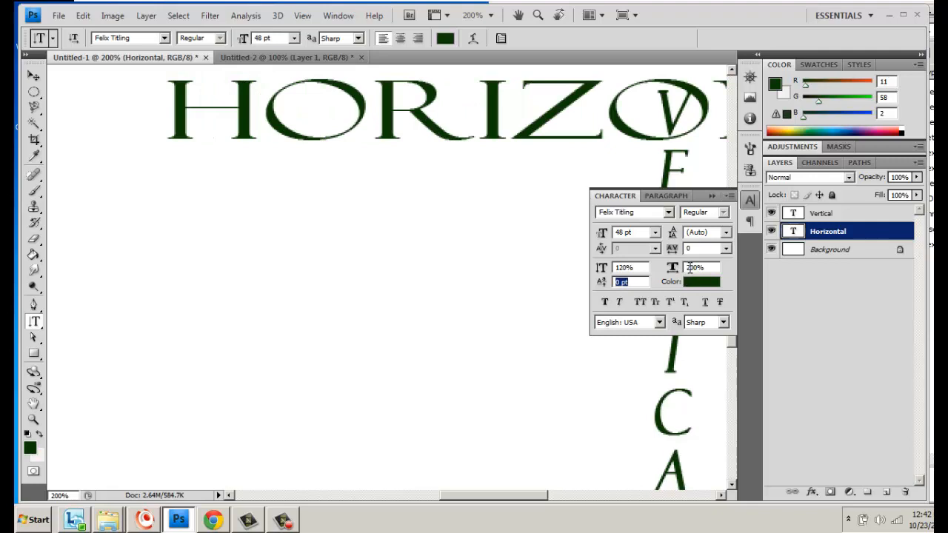
click(689, 268)
text(1)
key(Tab)
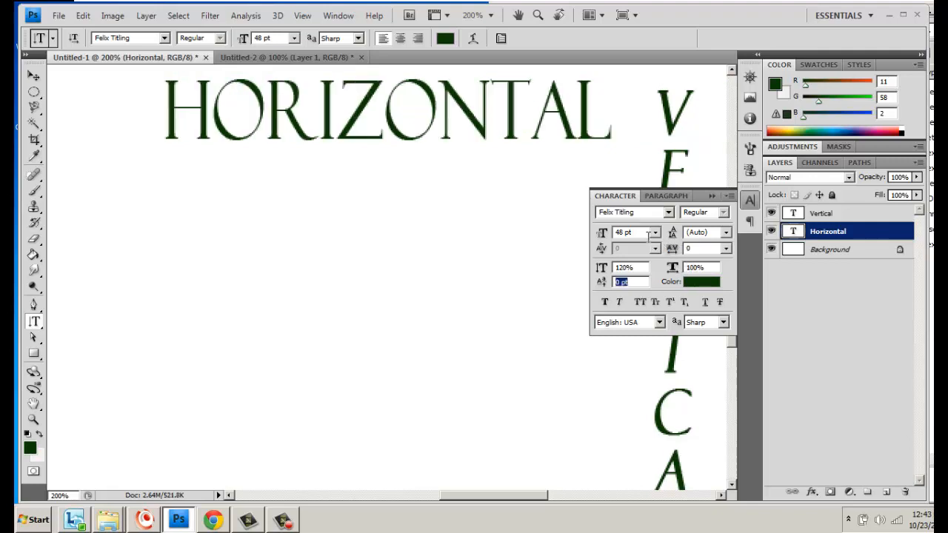
click(656, 233)
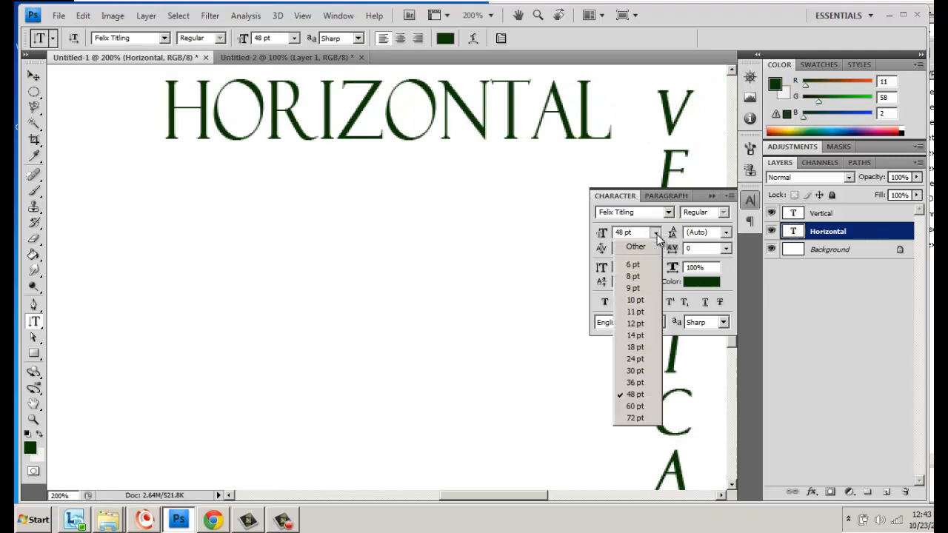
click(656, 235)
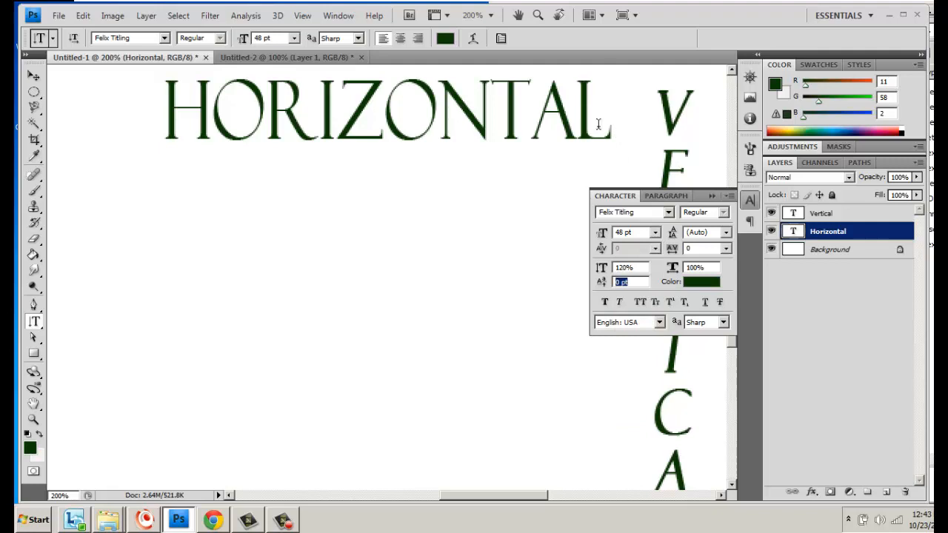
Add a second line reading 2ND ROW below HORIZONTAL in the same text layer
click(621, 135)
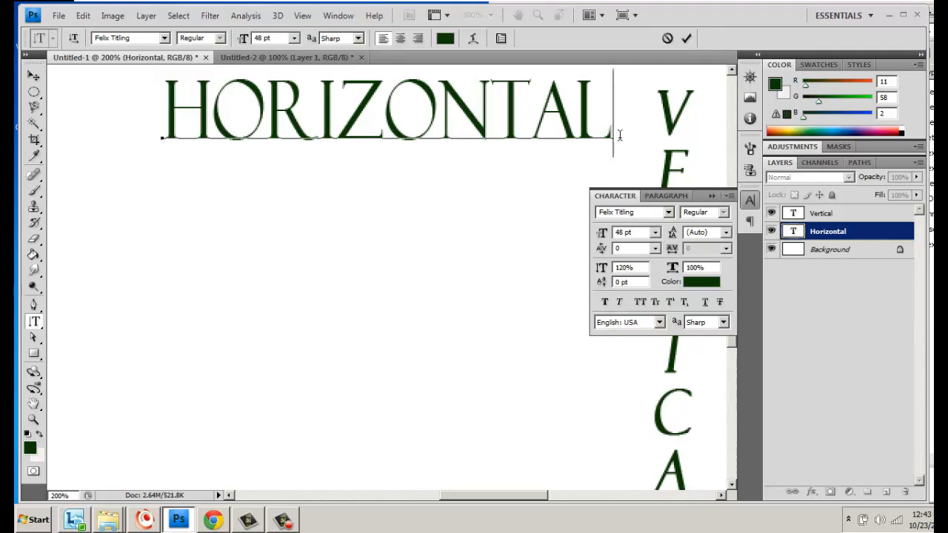
text(2MI)
key(BackSpace)
key(BackSpace)
key(BackSpace)
key(Return)
text(2)
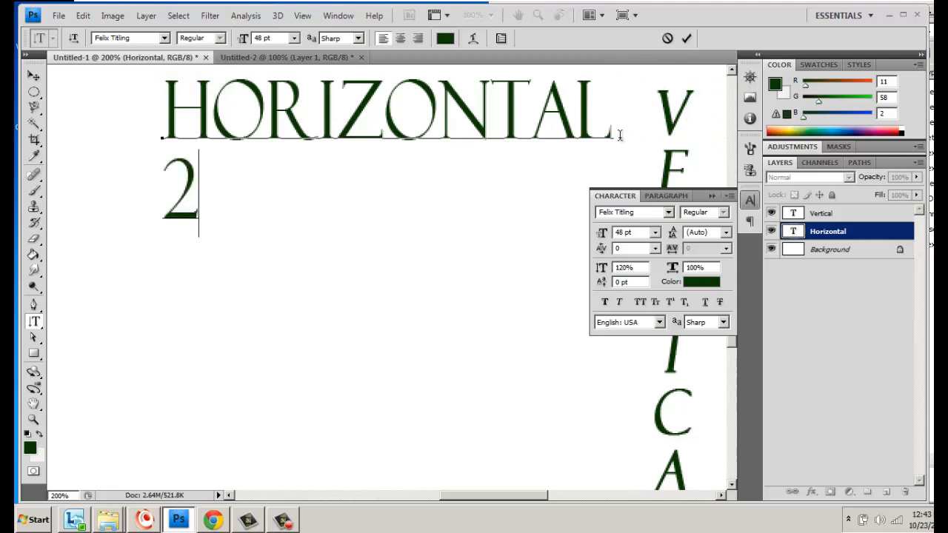
text(ND ROW)
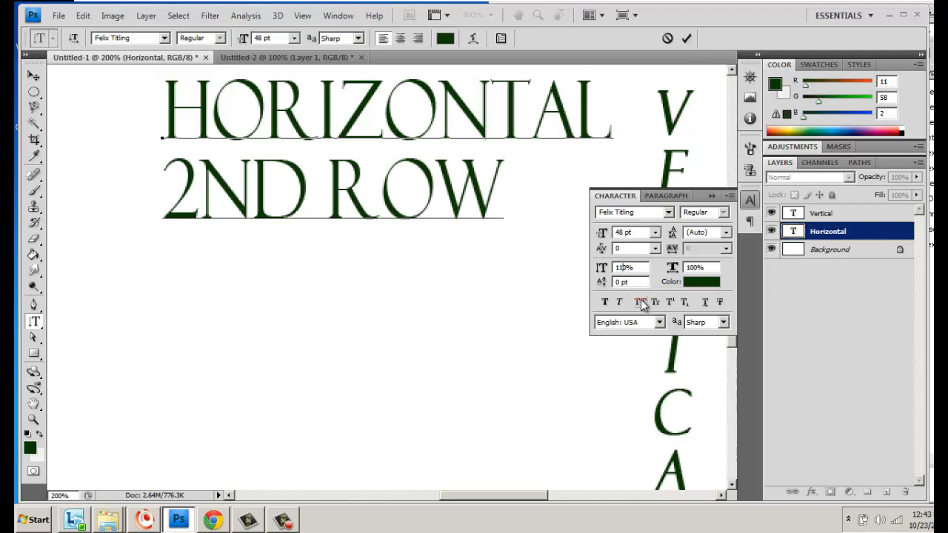
Try a 12 pt font size on both lines of the Horizontal text and restore it to 48 pt
key(Tab)
click(655, 233)
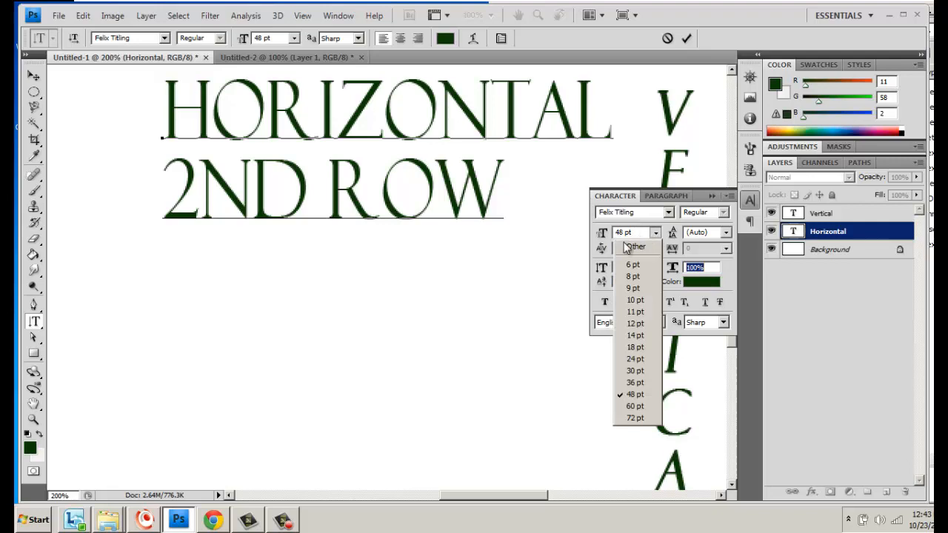
click(635, 324)
drag(504, 191, 163, 111)
click(656, 232)
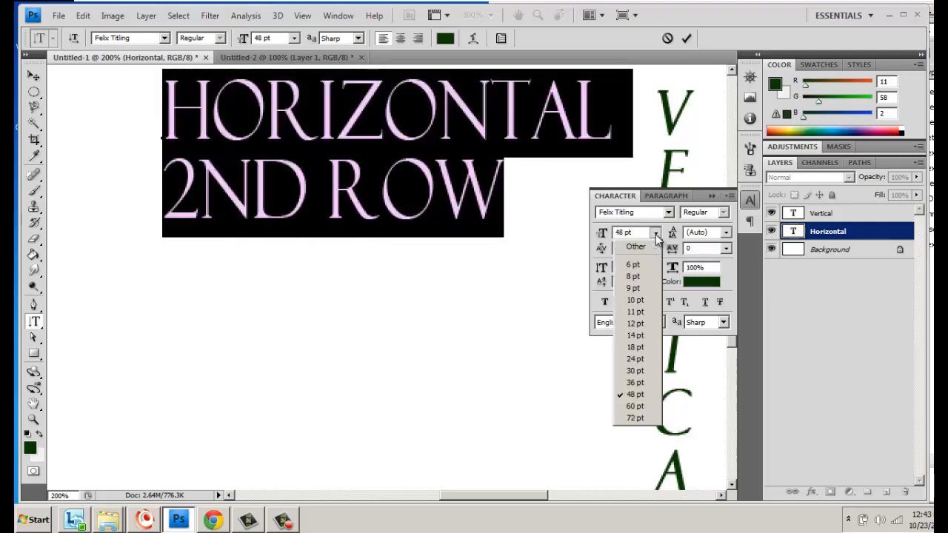
click(635, 324)
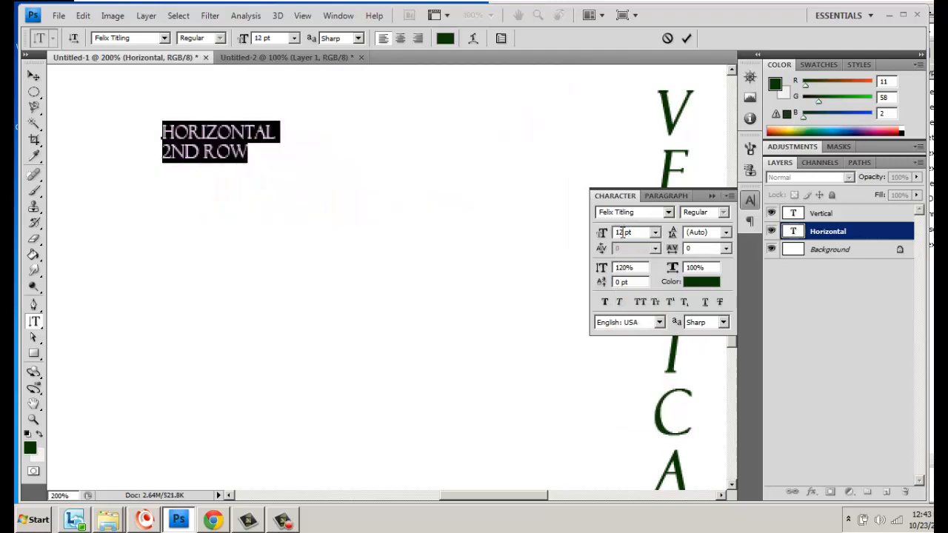
click(655, 233)
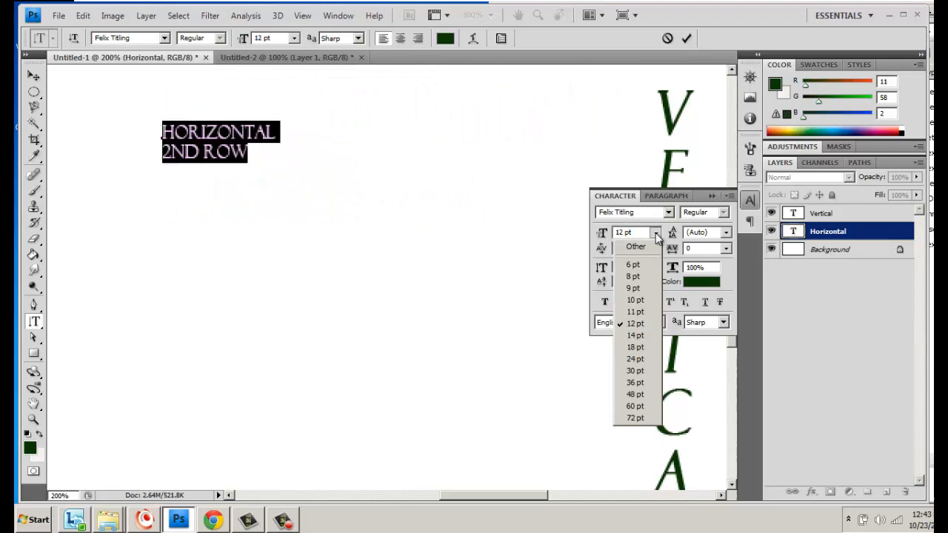
click(653, 398)
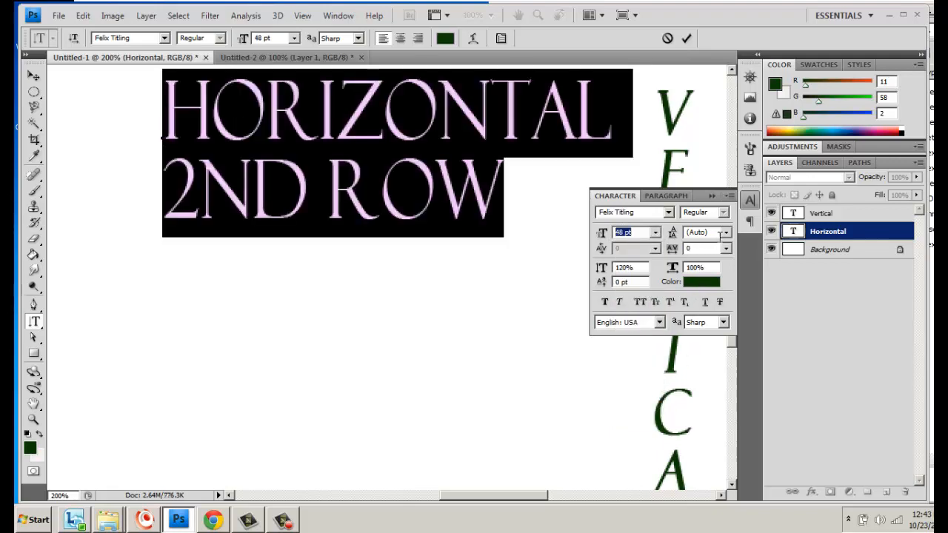
Try leading values of 6 pt, 24 pt and 36 pt on the two selected text lines
click(726, 234)
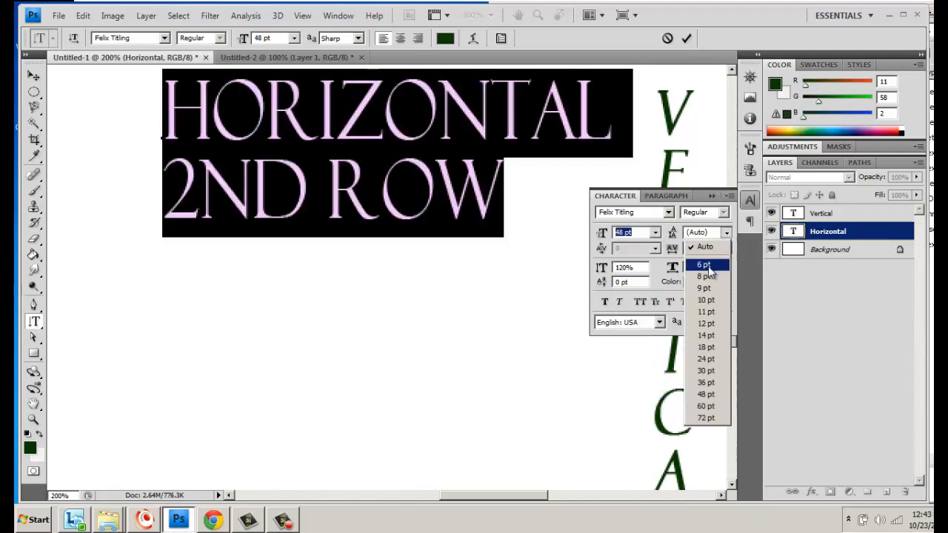
click(704, 265)
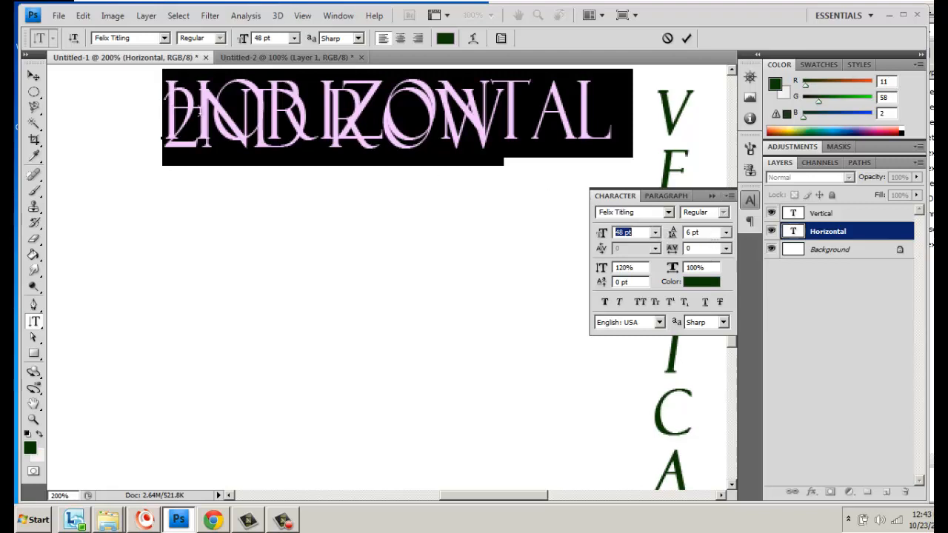
click(726, 234)
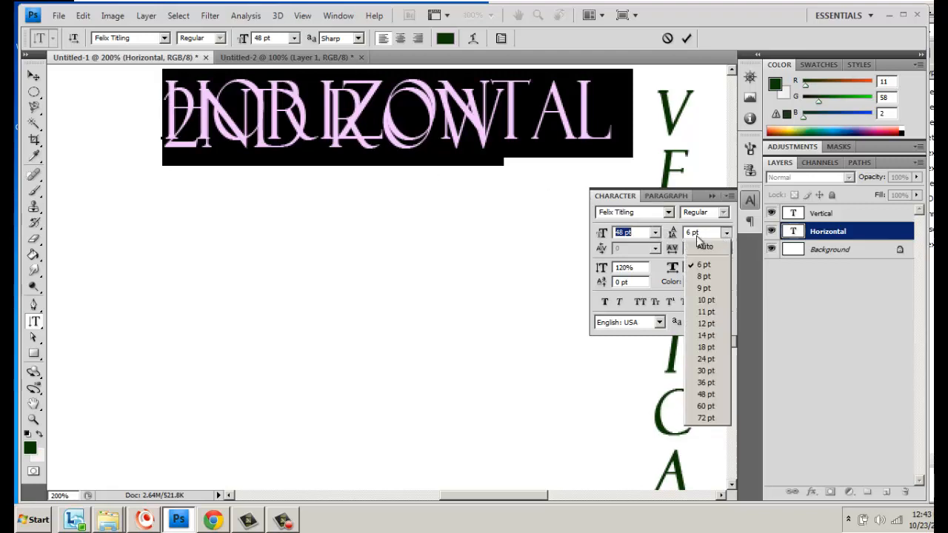
click(708, 359)
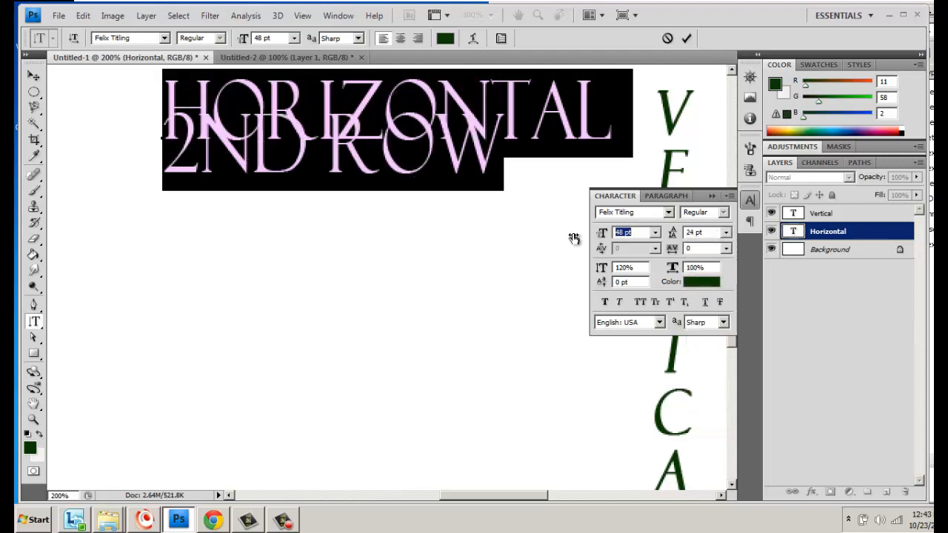
click(726, 233)
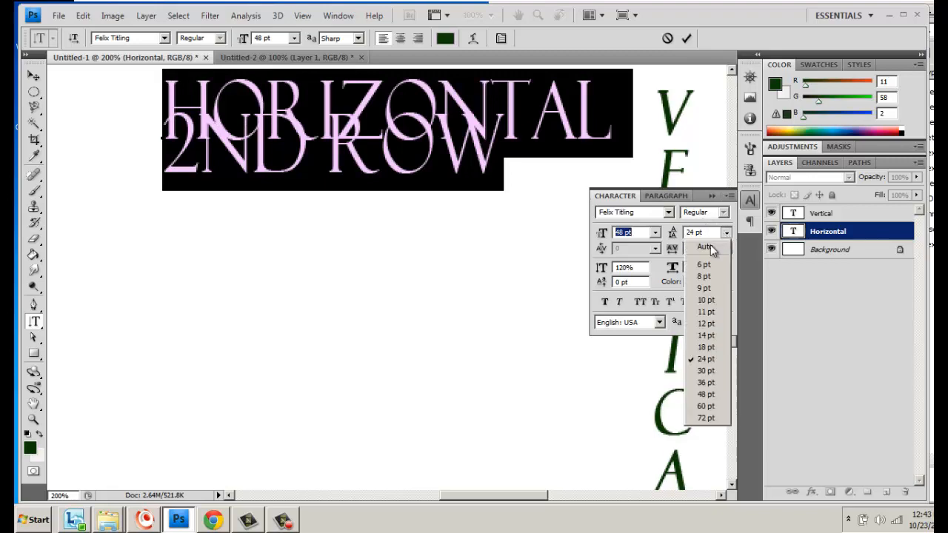
click(708, 383)
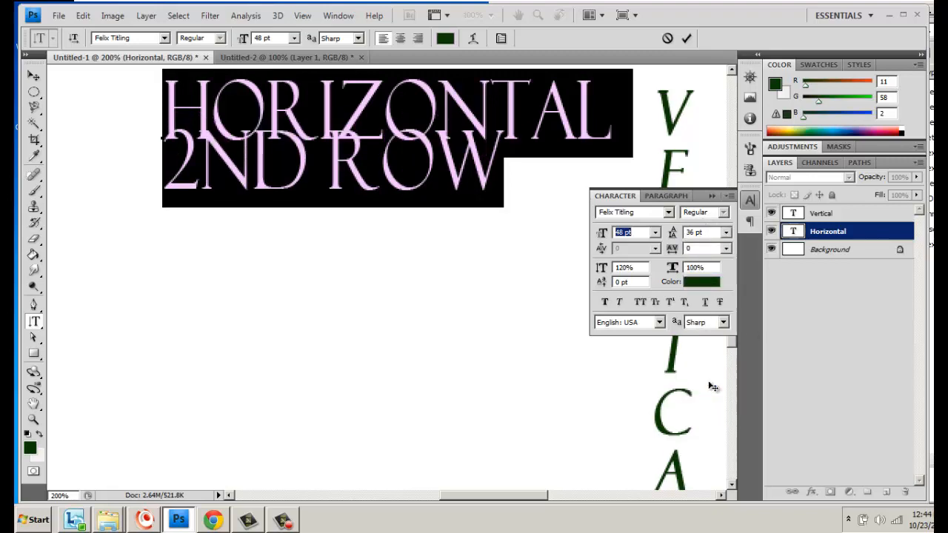
Set the leading of the two text lines to 48 pt and clear the text selection
click(726, 233)
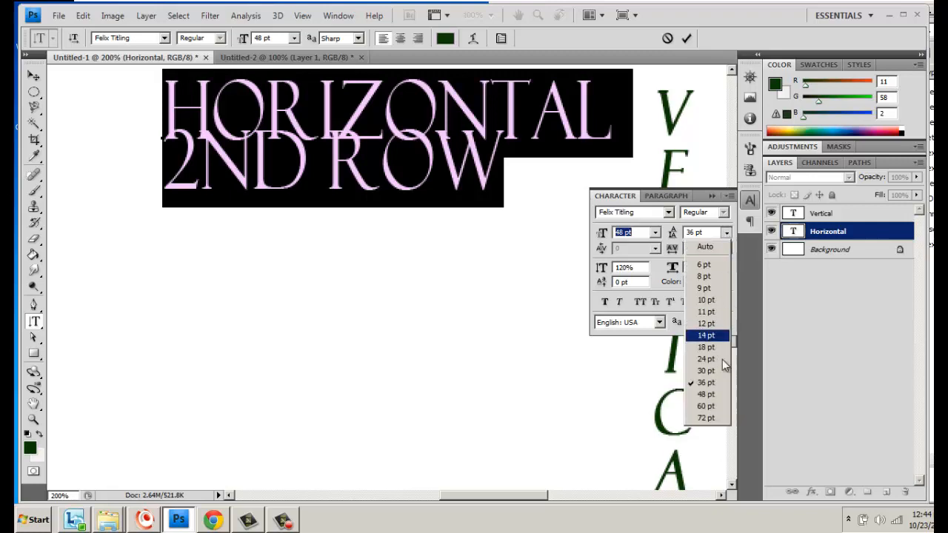
click(708, 394)
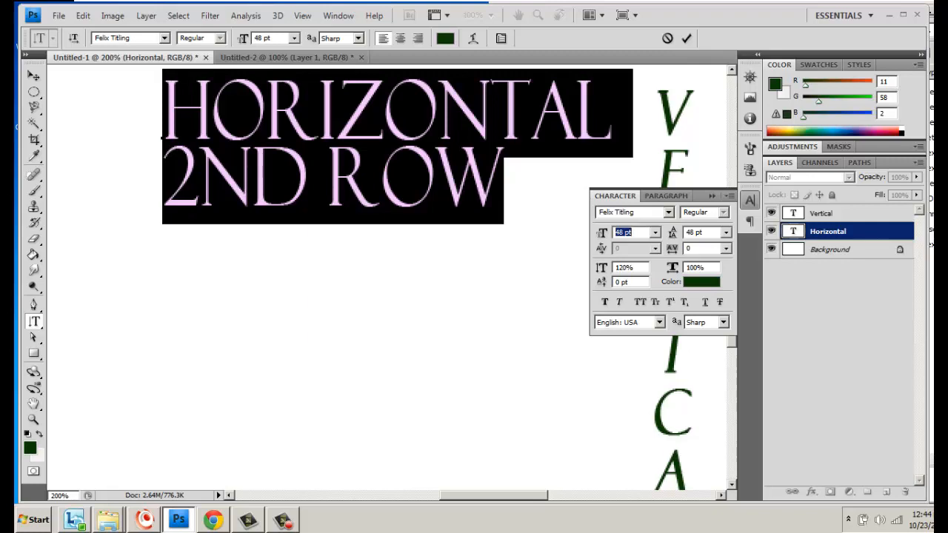
click(508, 209)
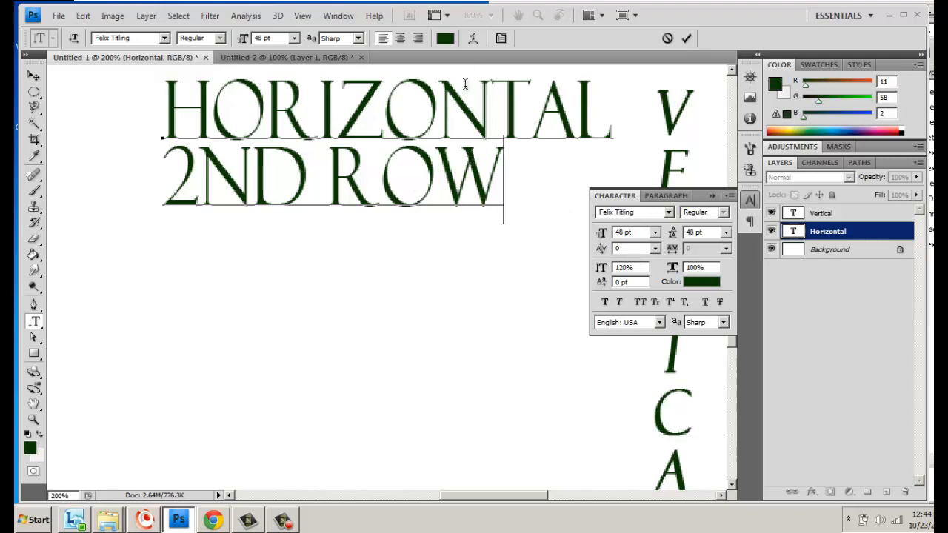
Select both lines of the Horizontal text and give them an Arc text warp with vertical orientation
key(ctrl+a)
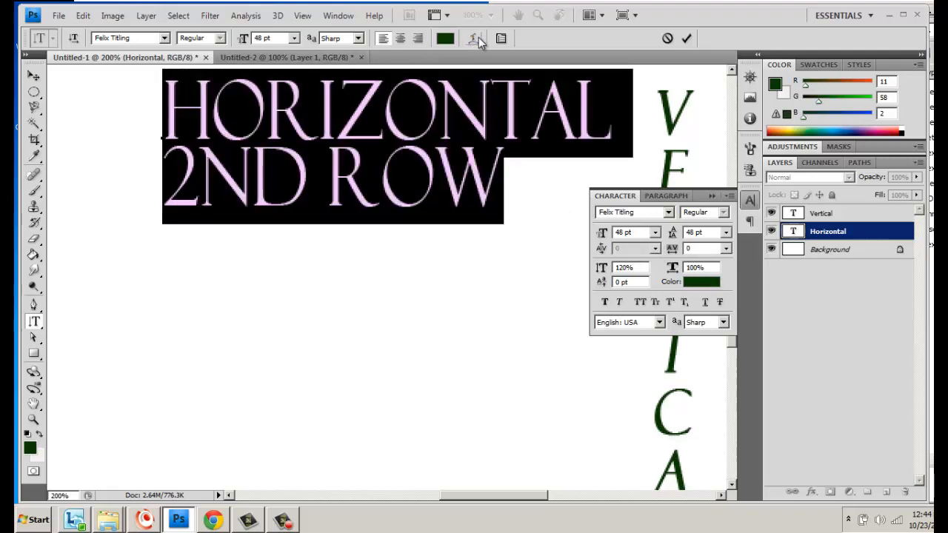
click(474, 39)
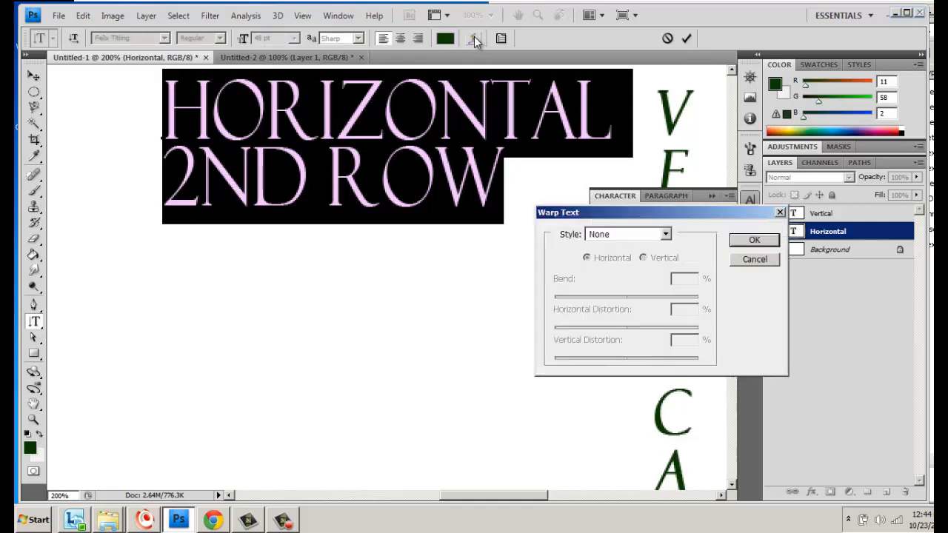
drag(593, 215, 571, 183)
click(642, 204)
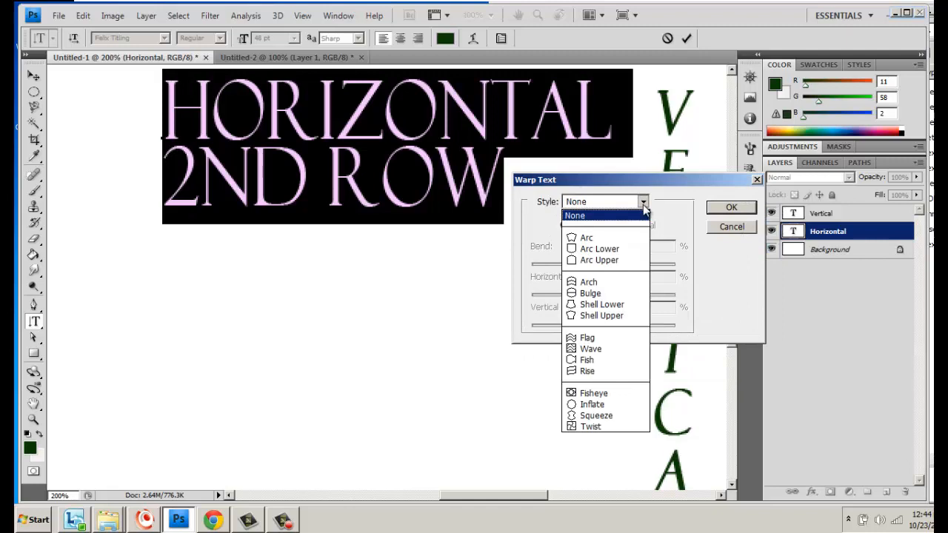
click(593, 238)
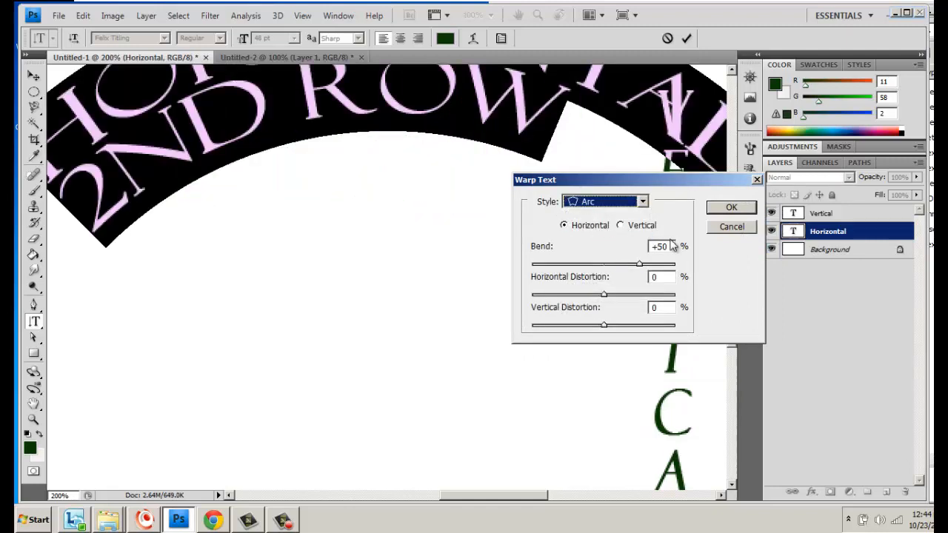
click(621, 225)
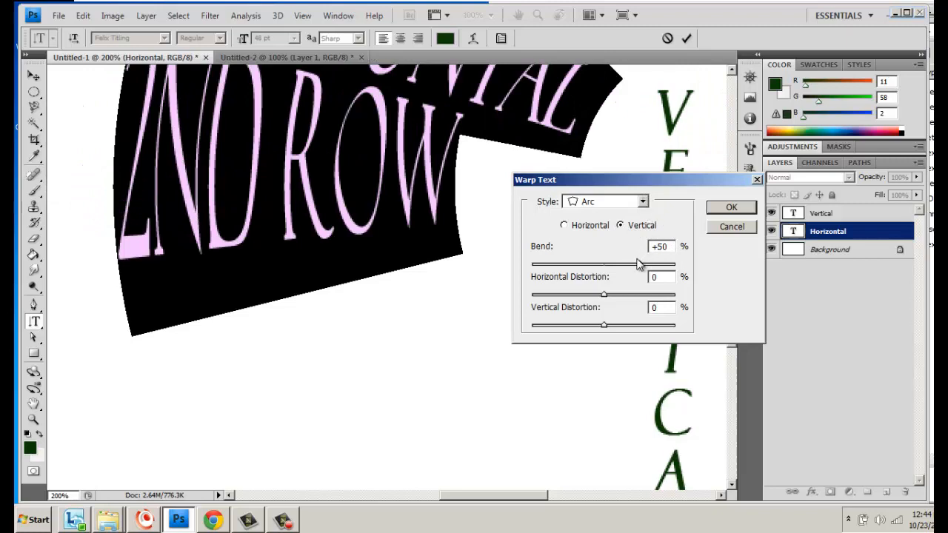
Set the Arc warp to bend -6%, horizontal distortion -49% and vertical distortion +26%, and apply it to the text
drag(640, 265, 568, 297)
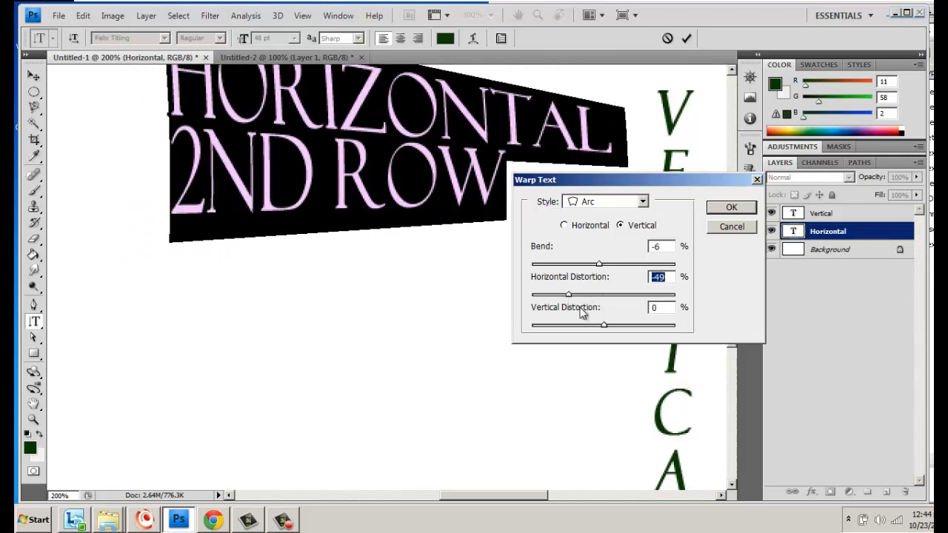
drag(600, 323, 623, 326)
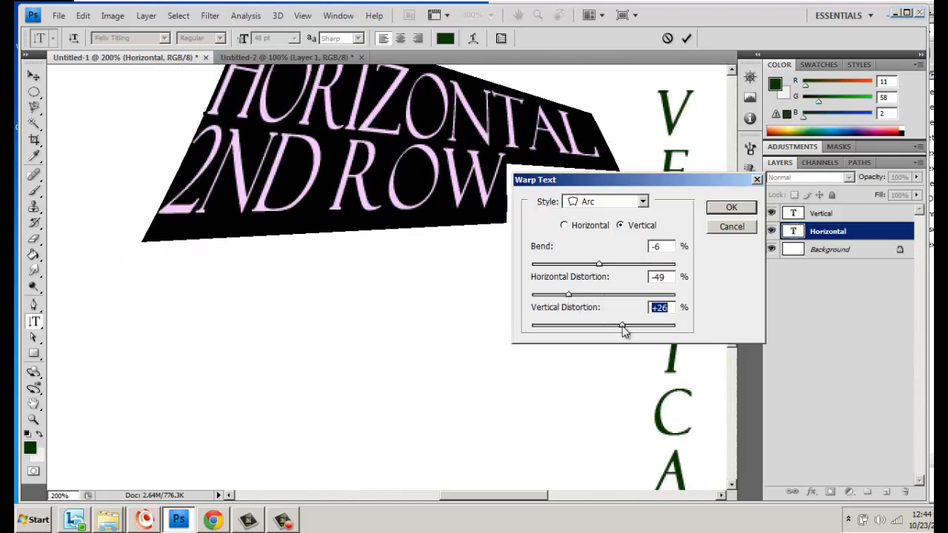
drag(599, 180, 517, 285)
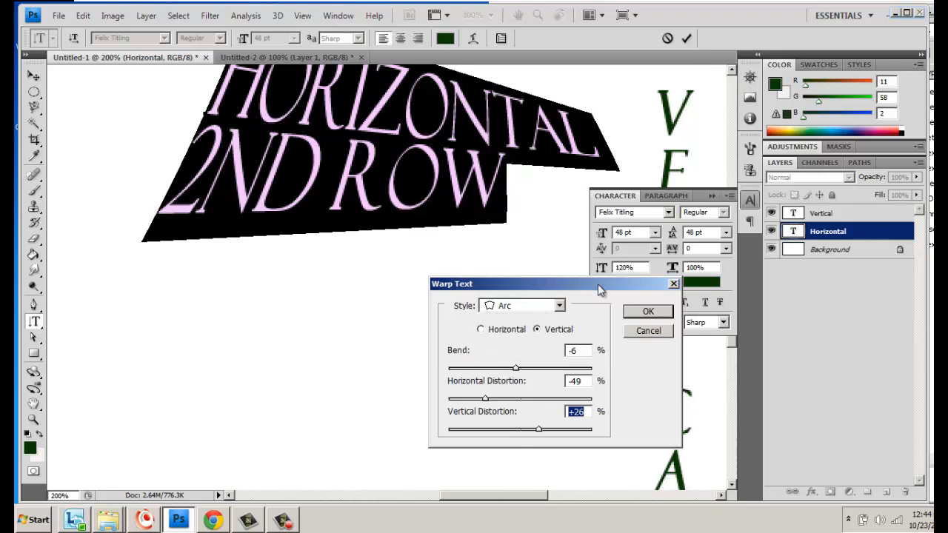
click(637, 313)
click(513, 214)
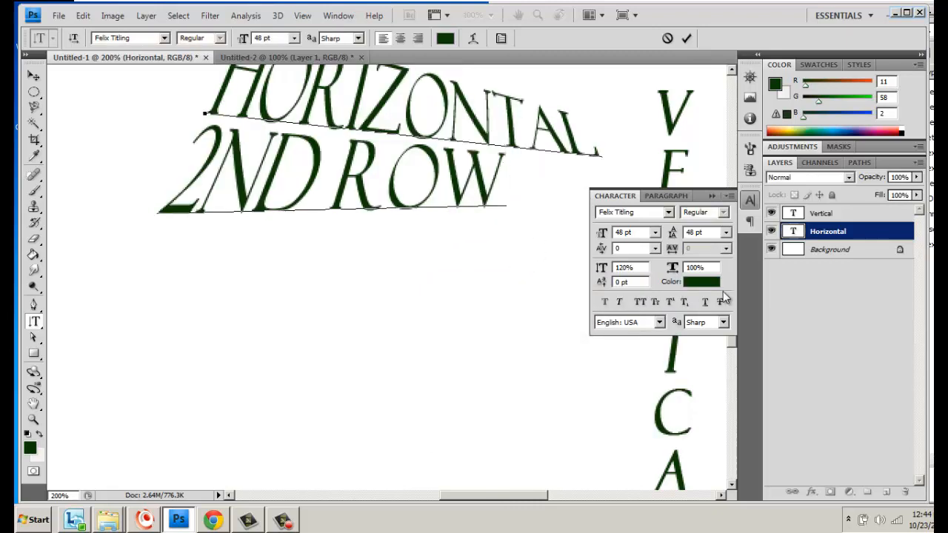
Draw a small green rectangle as a shape layer beside the warped text and a path-only rectangle just above the text's start
scroll(733, 341, up, 3)
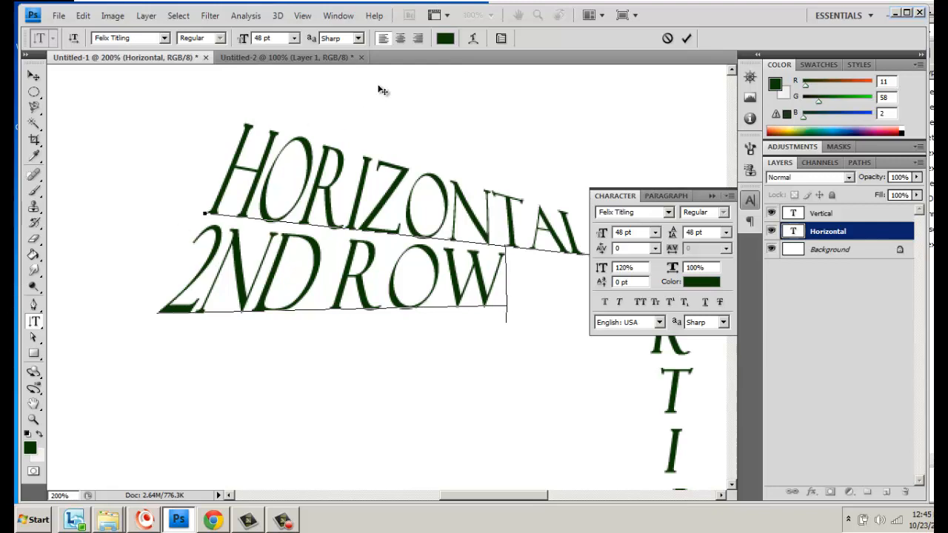
click(35, 355)
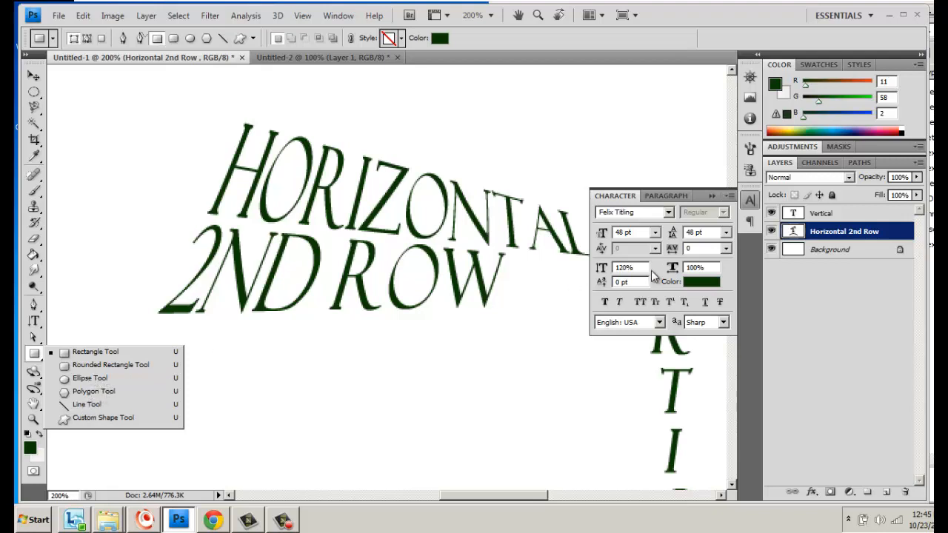
click(859, 216)
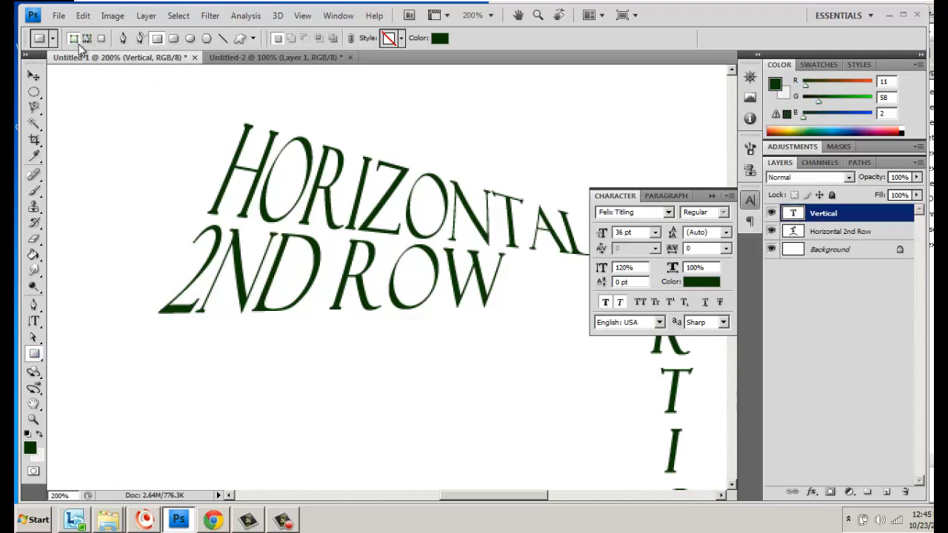
drag(71, 120, 138, 160)
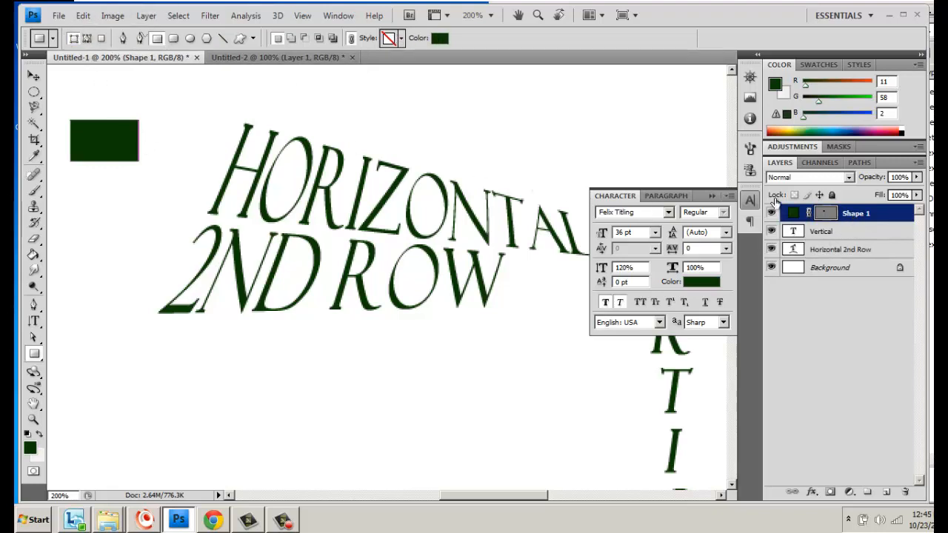
click(86, 39)
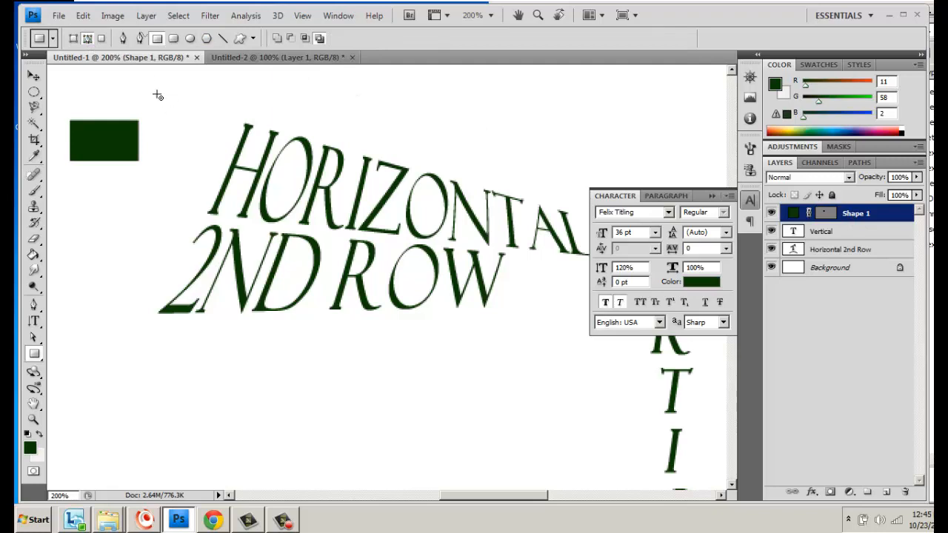
drag(157, 90, 233, 117)
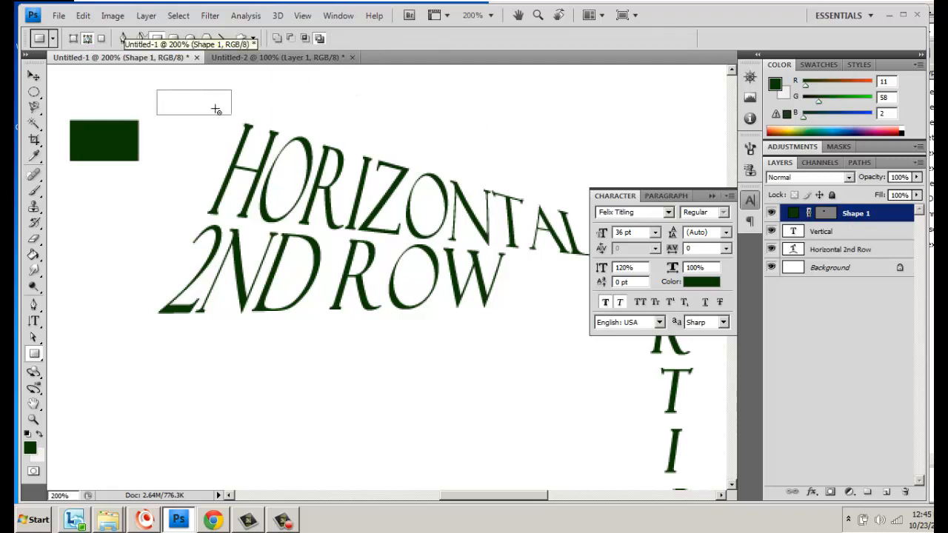
Create a new layer and draw a wide pixel-filled green rectangle on it above the end of the word HORIZONTAL
click(102, 38)
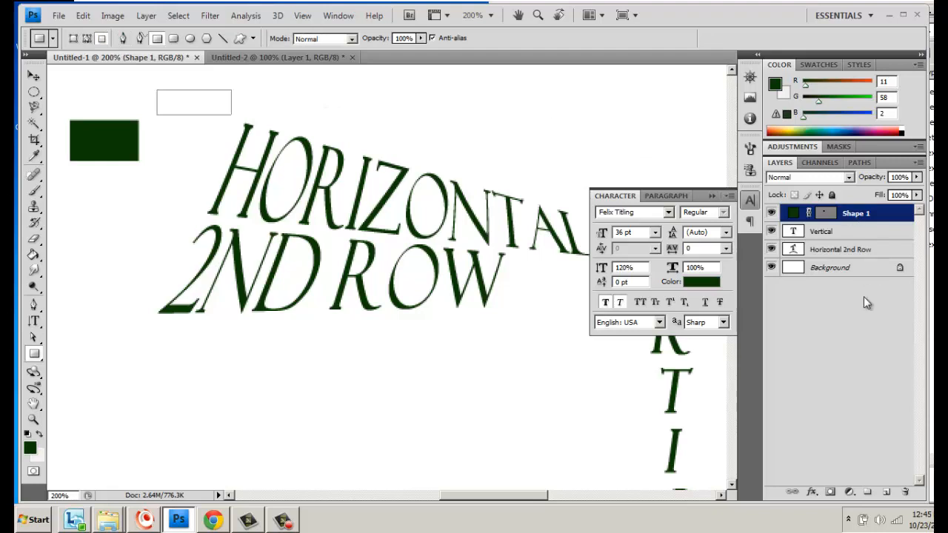
click(886, 492)
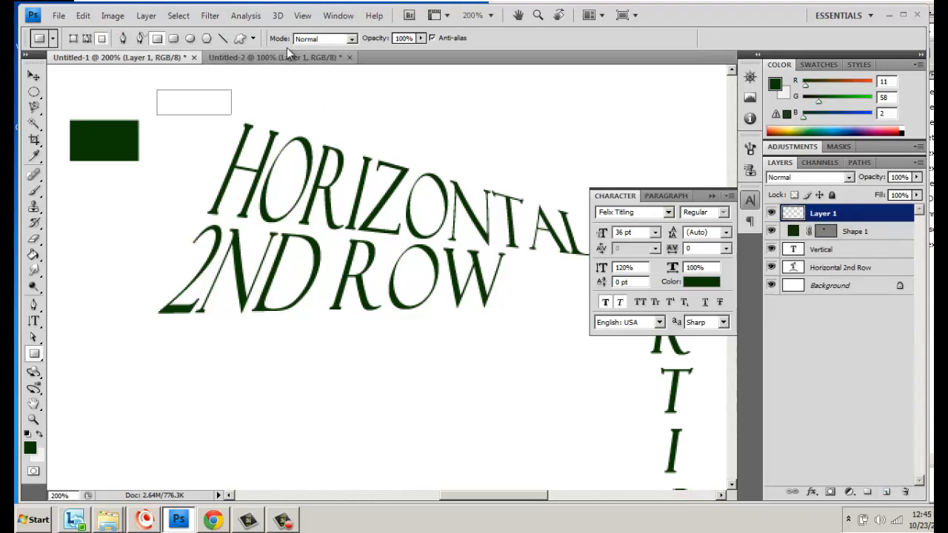
click(103, 40)
drag(397, 86, 561, 136)
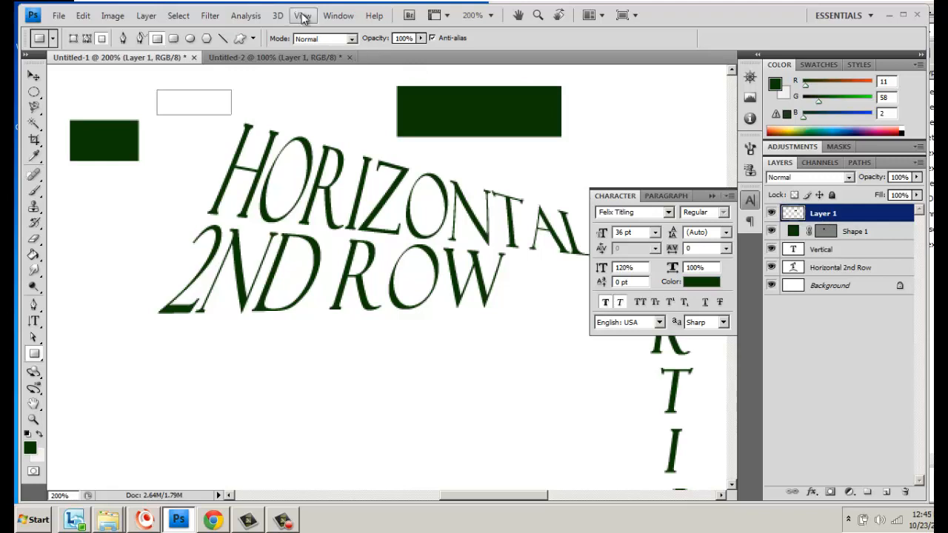
Apply the Graphic Pen filter with stroke length 15 and right diagonal strokes to Layer 1, and select the Shape 1 layer
click(214, 21)
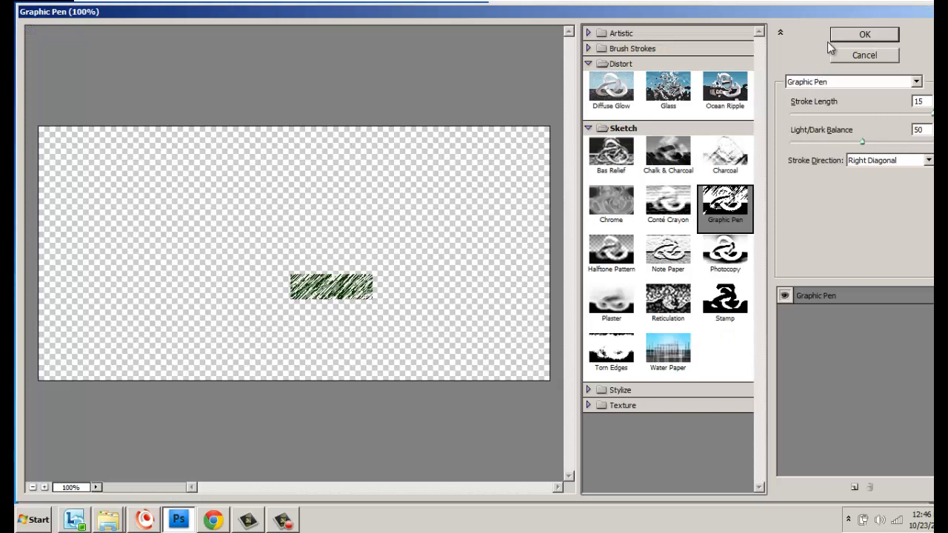
click(852, 36)
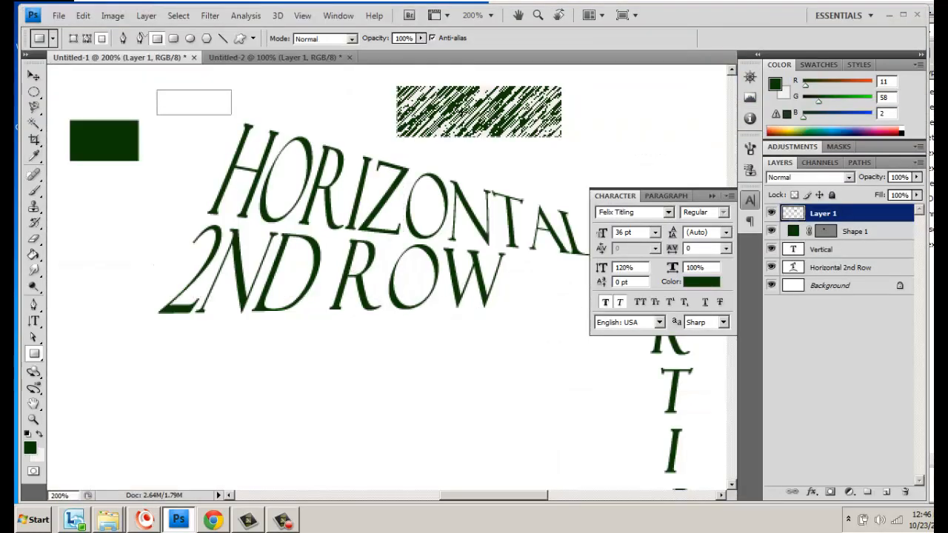
click(856, 233)
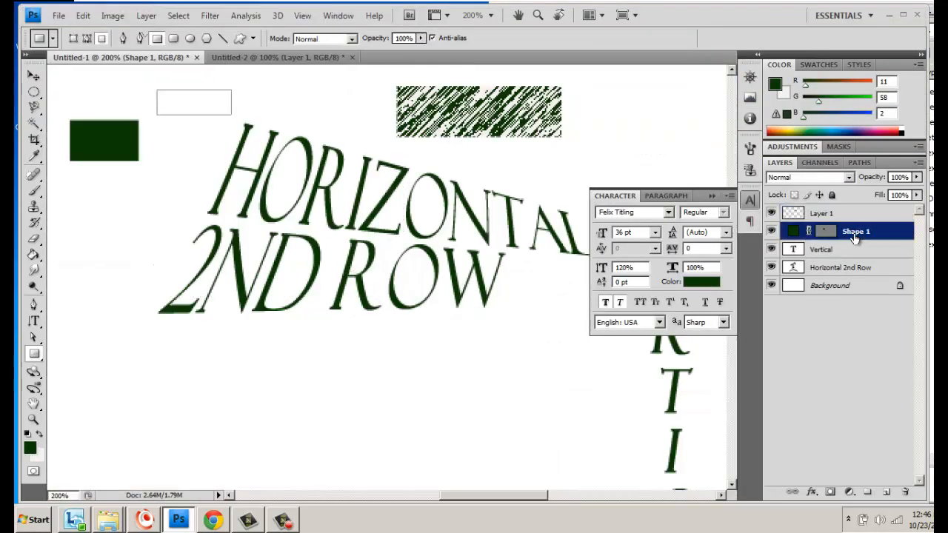
Apply the last-used Graphic Pen filter to the rasterized Shape 1 layer and pull the path rectangle's two left corners outward
click(211, 17)
click(220, 31)
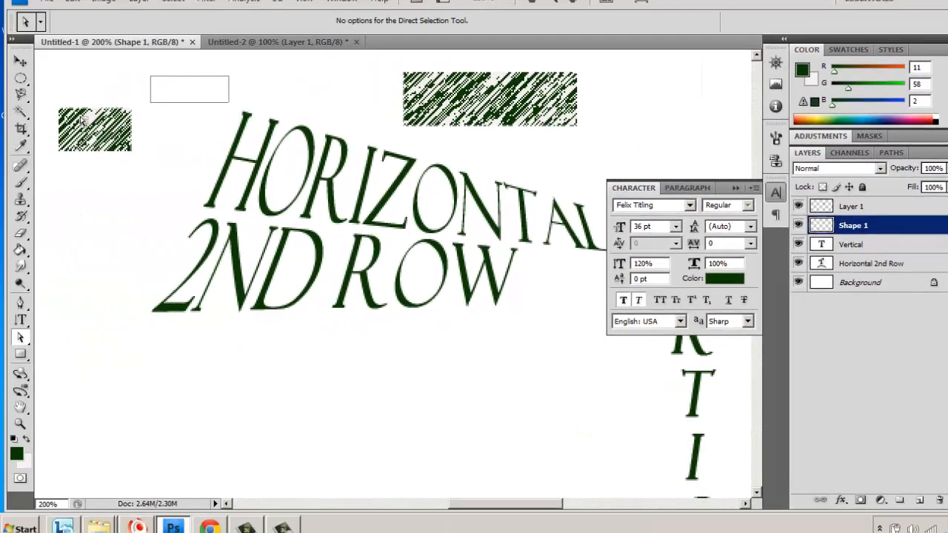
click(152, 103)
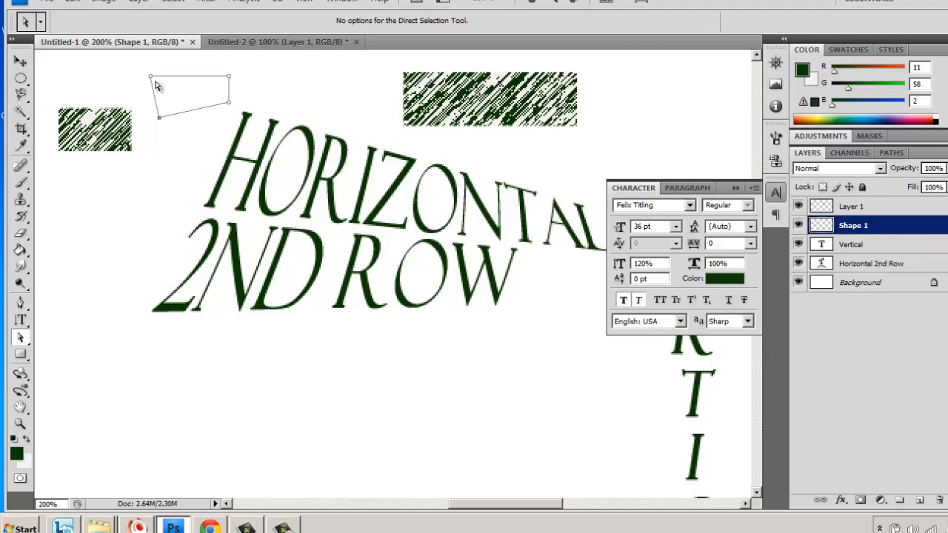
drag(150, 77, 149, 71)
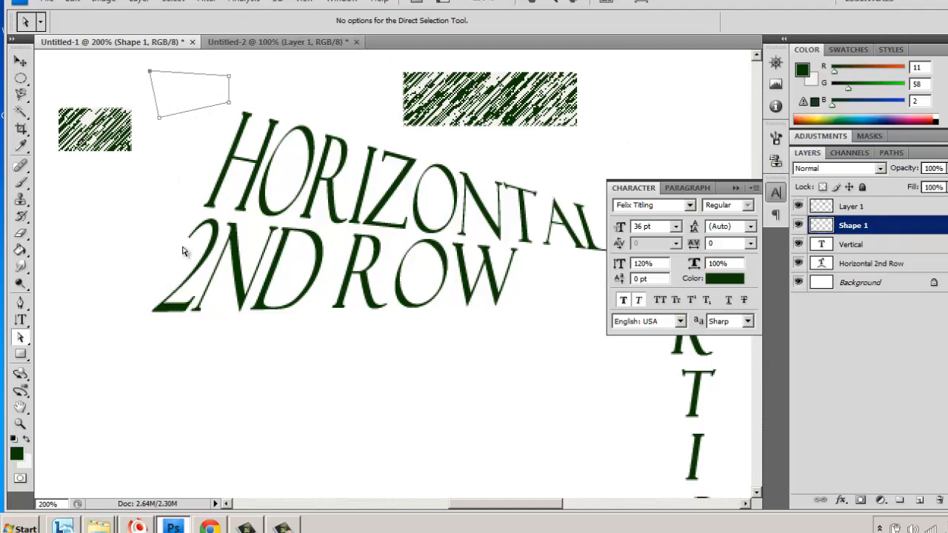
Draw a wide rounded rectangle with a 10 px radius as a shape layer below the 2ND ROW text
click(22, 355)
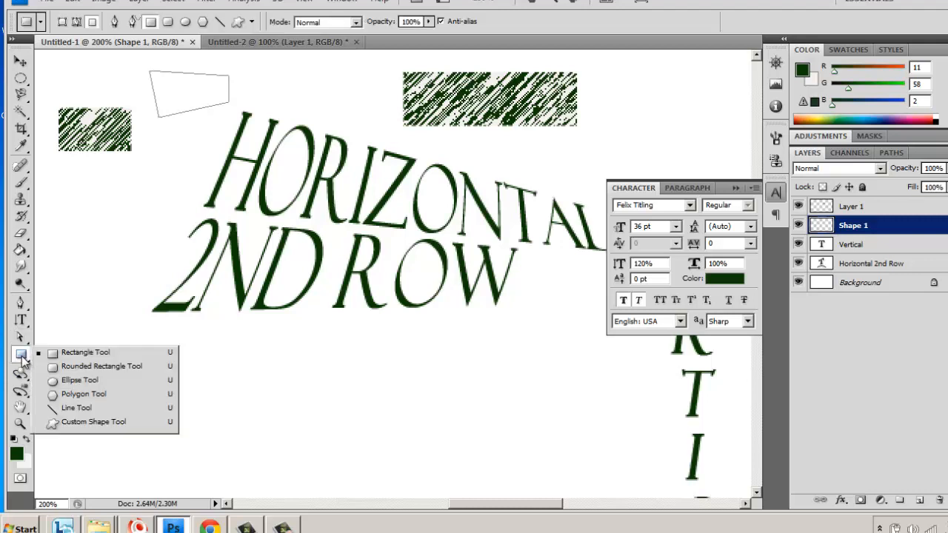
click(70, 366)
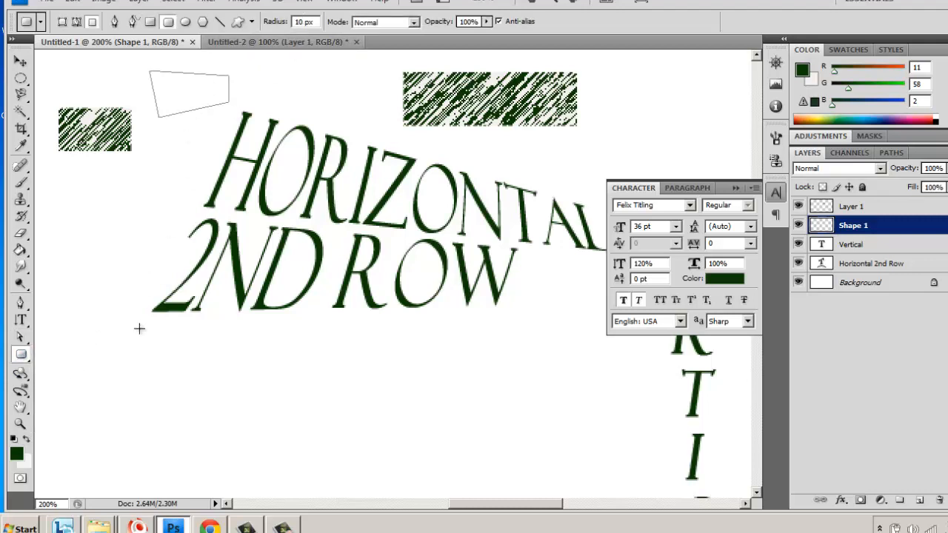
click(63, 21)
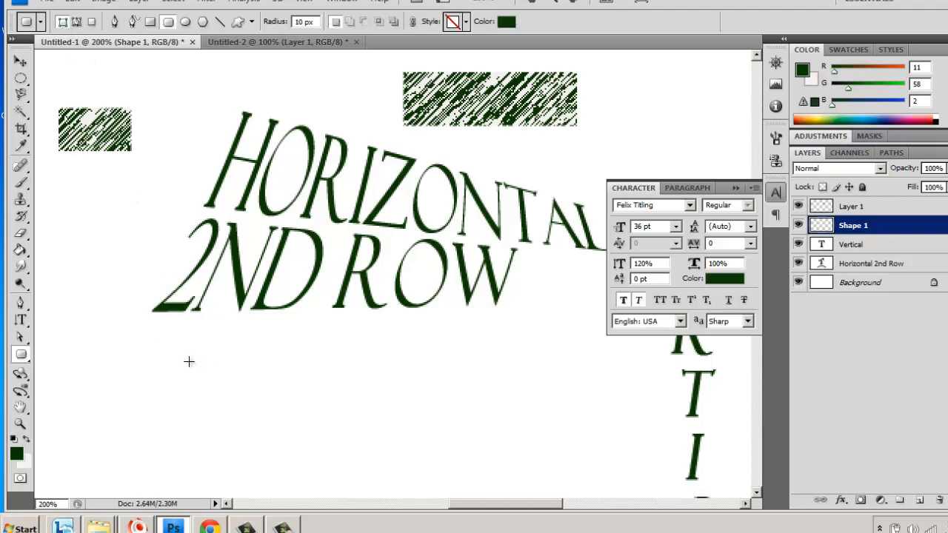
drag(174, 341, 417, 427)
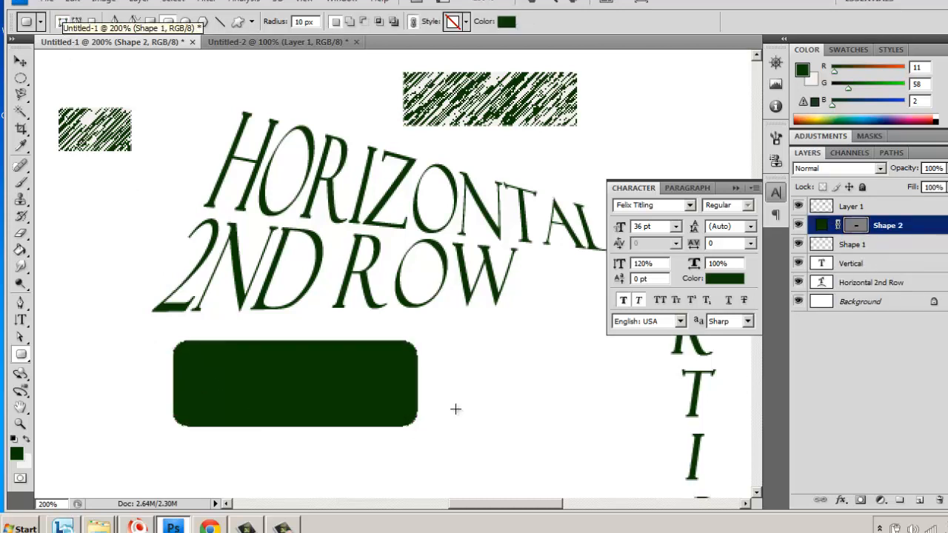
Distort the rounded rectangle's upper-left corner by pulling its anchor point's handle outward with the Direct Selection tool
click(20, 337)
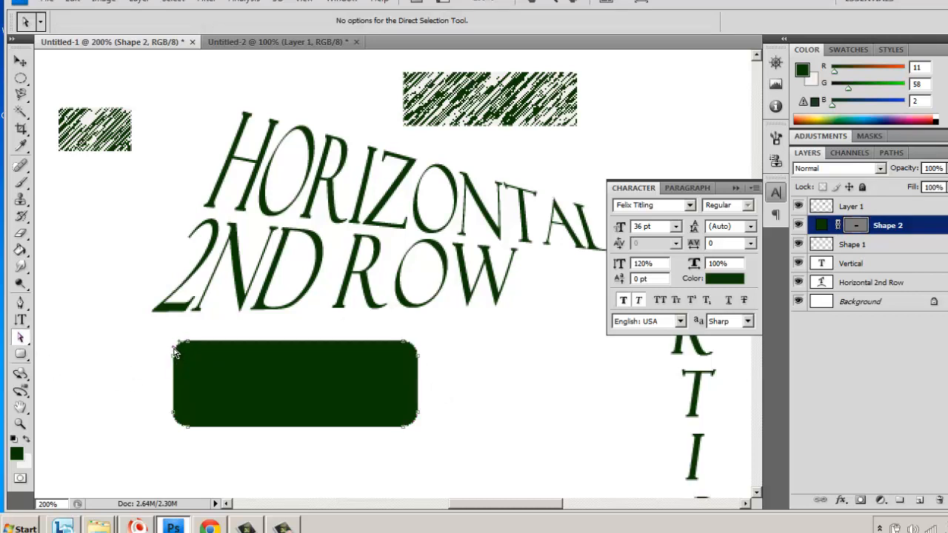
drag(176, 353, 158, 335)
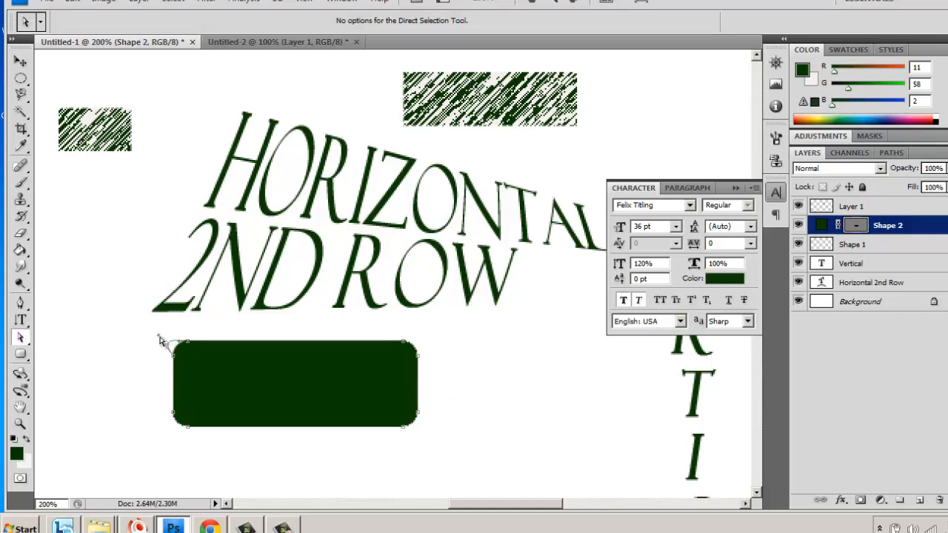
click(250, 478)
Draw a flat ellipse before the 2ND ROW text and a circle beside the rounded rectangle as shapes
click(22, 356)
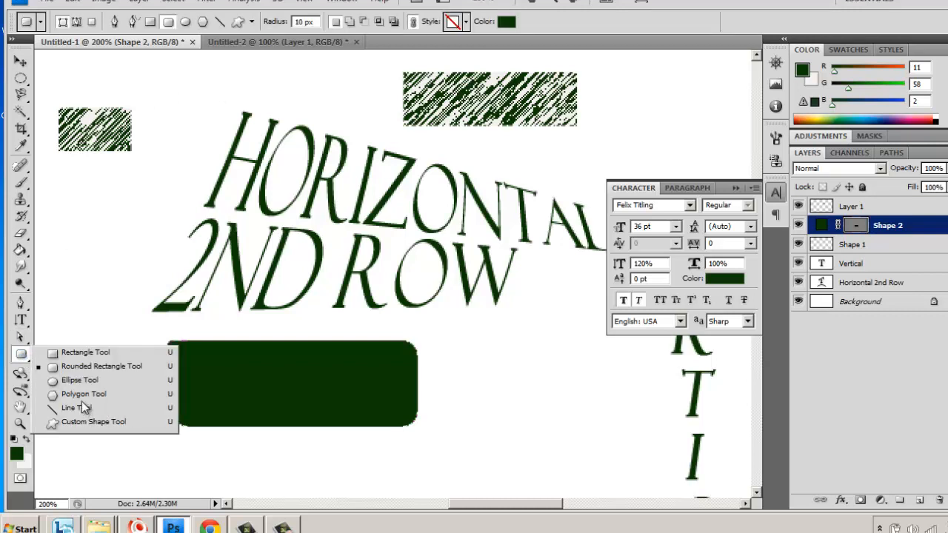
click(79, 381)
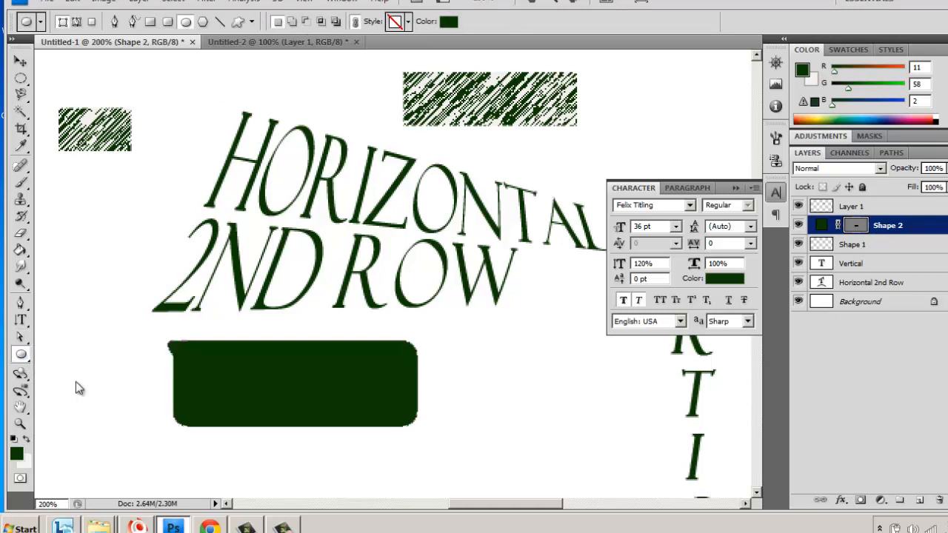
drag(71, 220, 164, 245)
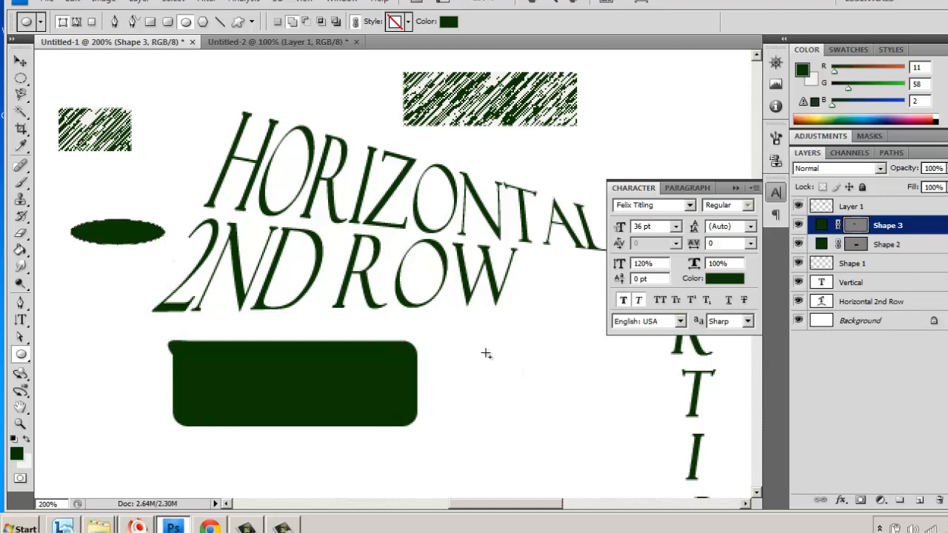
drag(485, 353, 563, 442)
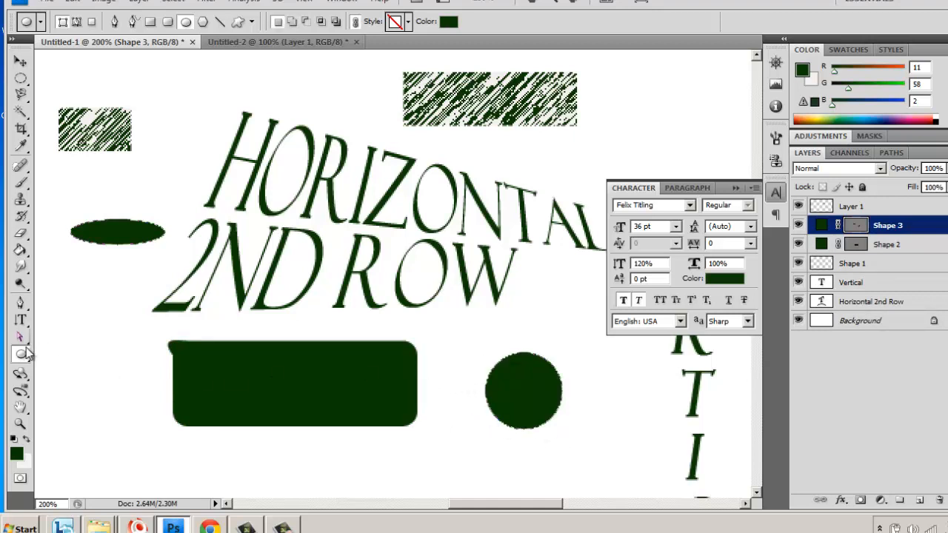
Draw a rounded square with a 10 px radius on the other side of the wide rounded rectangle
drag(21, 354, 86, 371)
drag(55, 319, 153, 411)
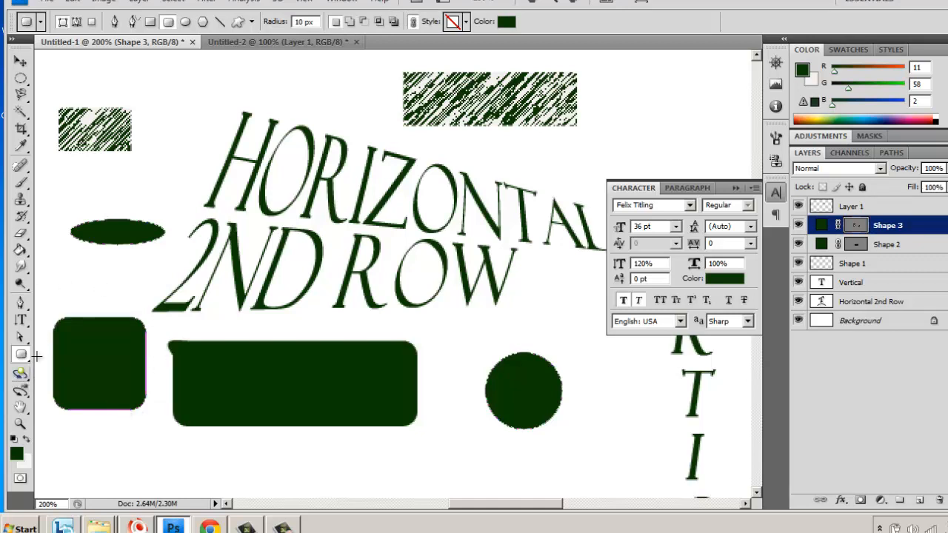
Activate the Polygon tool and delete Layer 1 and the Shape 1, Shape 2 and Shape 3 layers
drag(23, 356, 94, 395)
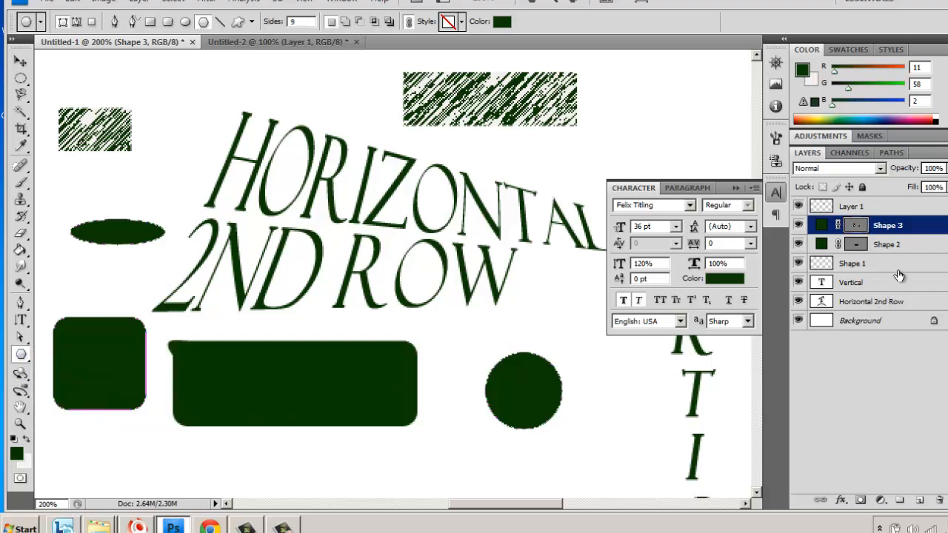
drag(910, 230, 940, 500)
drag(902, 233, 940, 501)
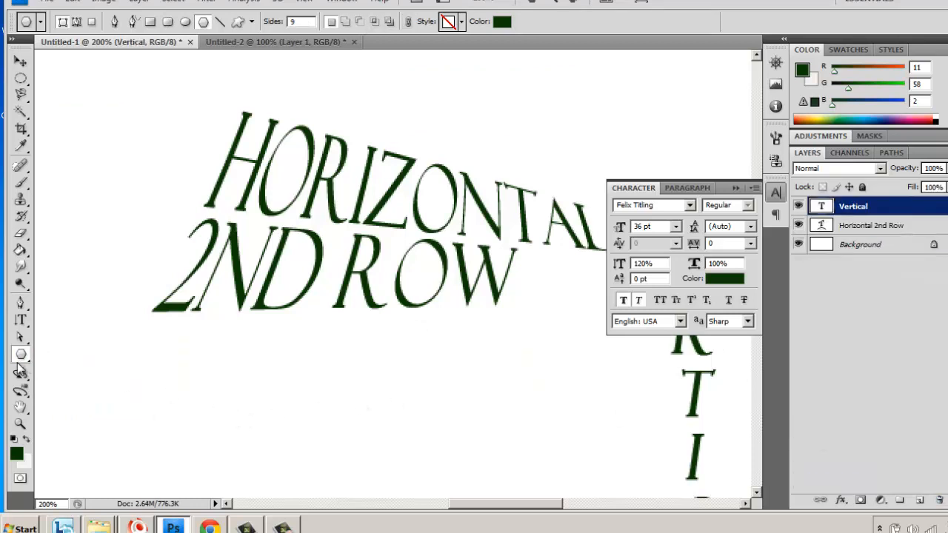
Draw a nine-sided polygon and a three-sided polygon as separate shape layers below the 2ND ROW text
click(297, 22)
click(301, 25)
drag(182, 377, 212, 389)
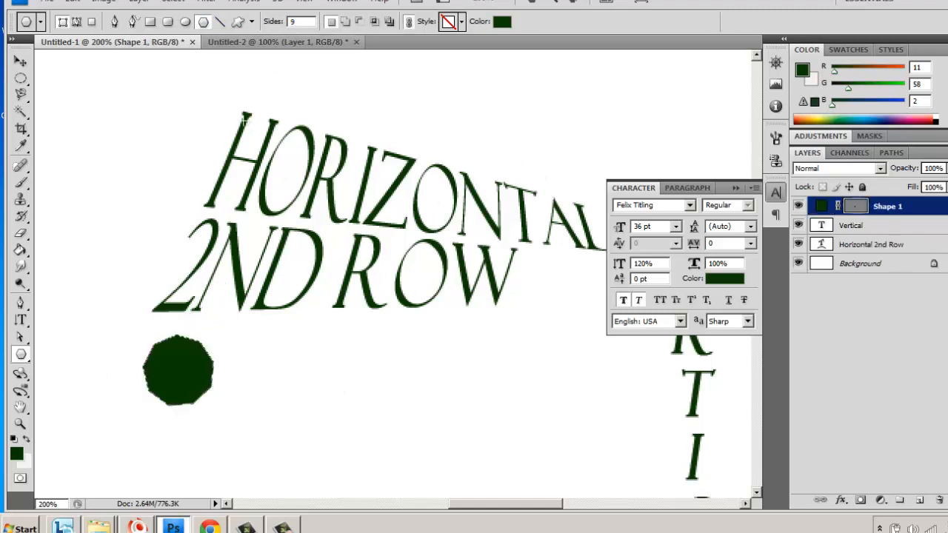
click(281, 22)
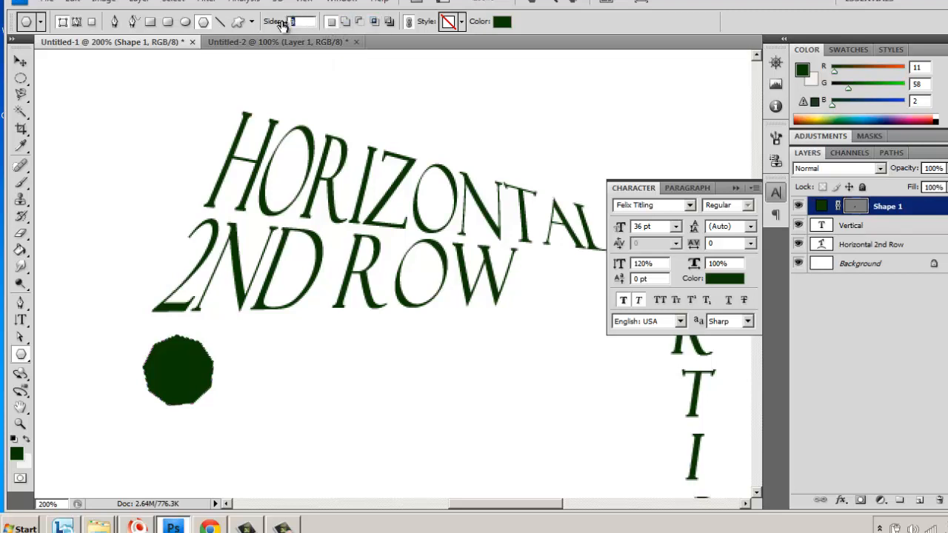
text(3)
drag(370, 364, 406, 352)
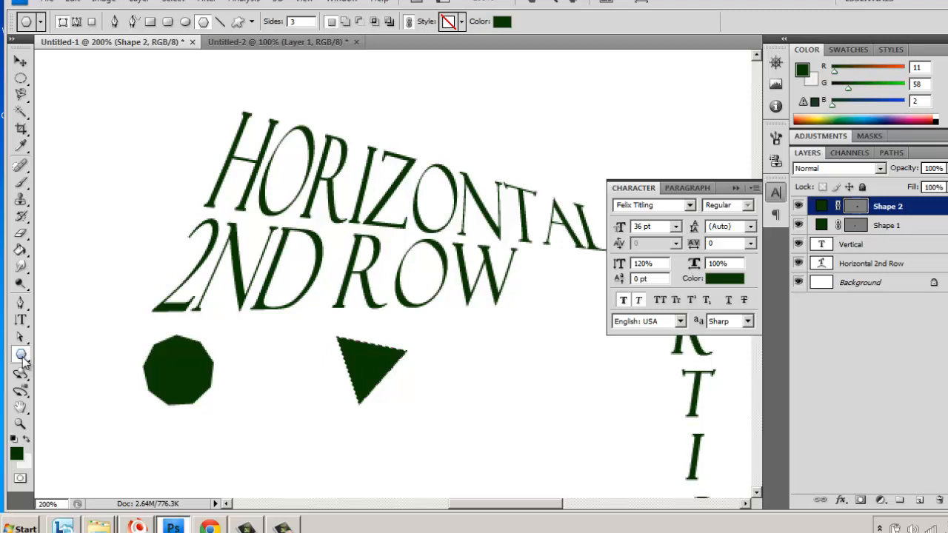
Draw a 0.3 cm line above HORIZONTAL with start and end arrowheads at 100% width and 100% length
click(220, 21)
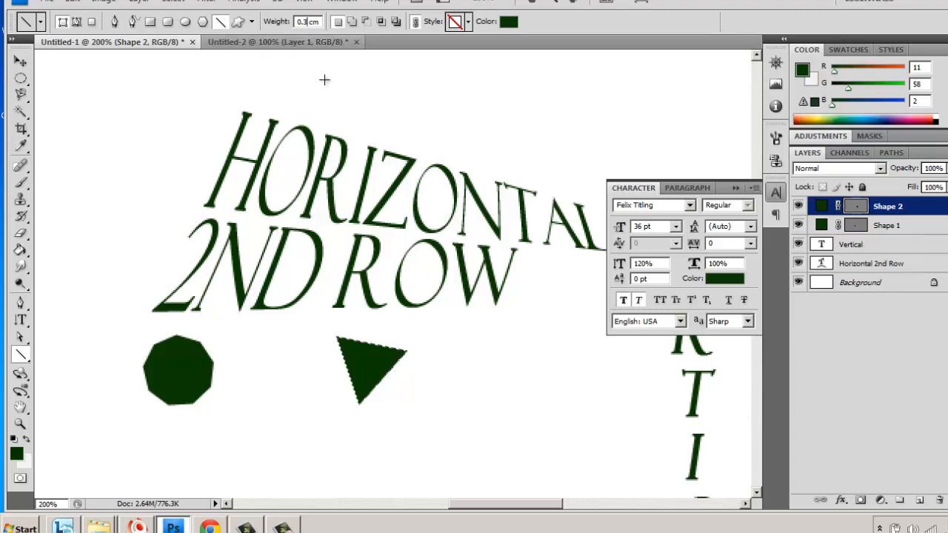
click(253, 23)
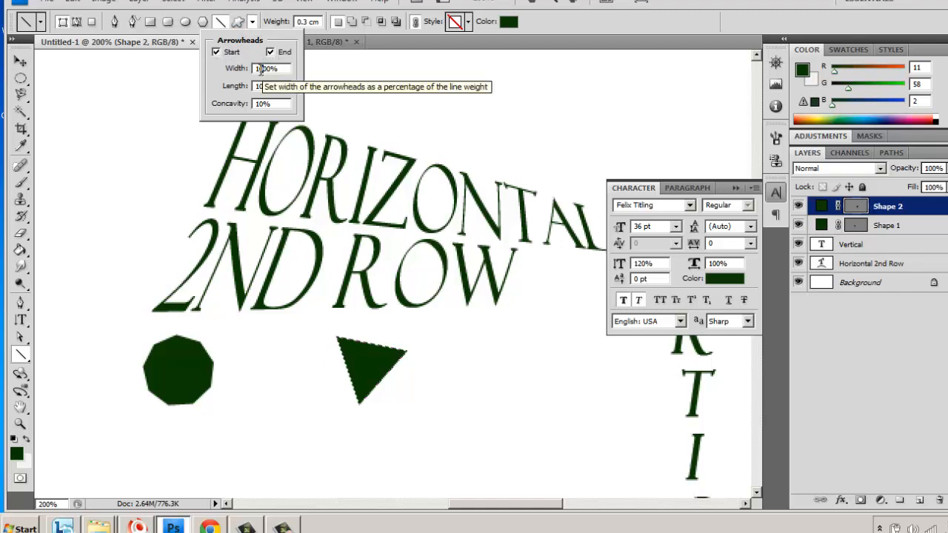
key(Delete)
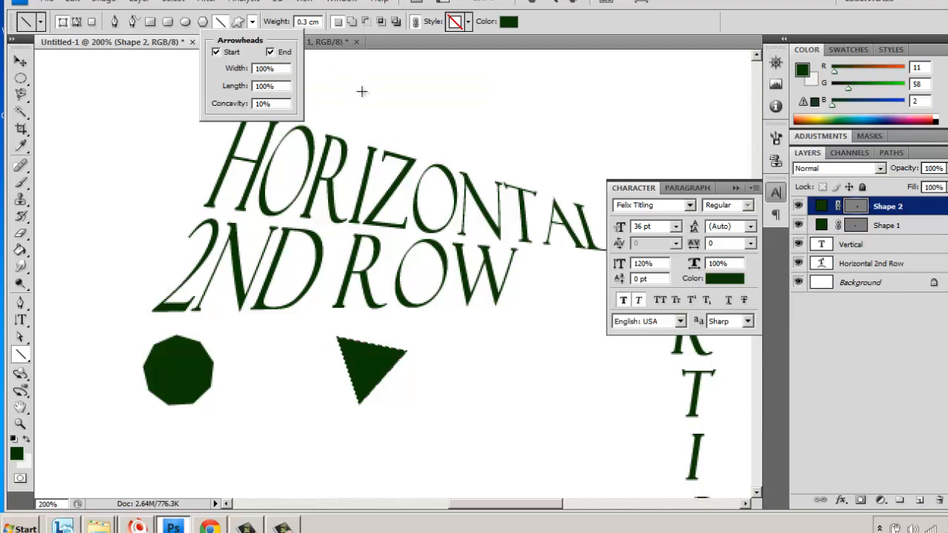
click(354, 108)
drag(355, 107, 578, 104)
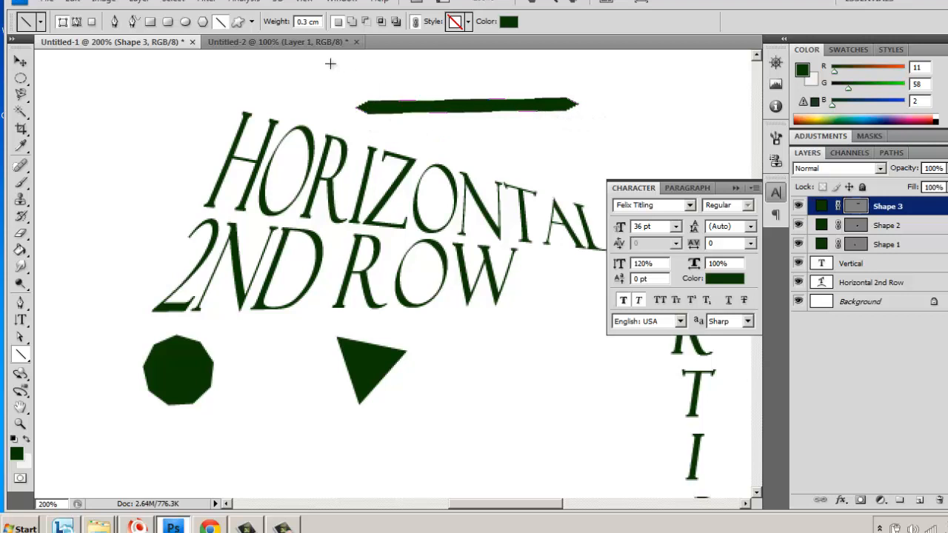
Set the arrowheads to 200% width and 200% length and draw a second double-headed line above the first
click(252, 21)
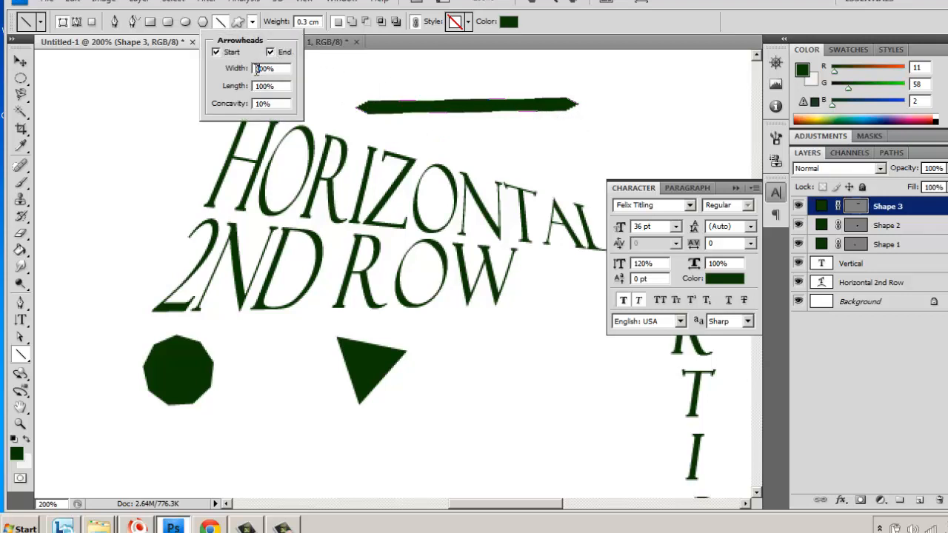
text(2)
drag(343, 77, 510, 76)
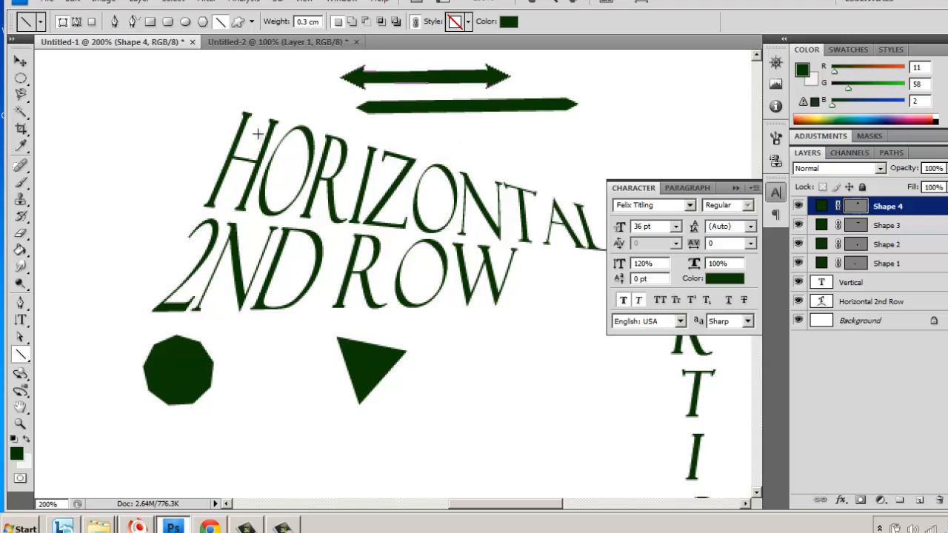
Turn off the end arrowhead and draw a slanted line above the start of the word HORIZONTAL
click(252, 24)
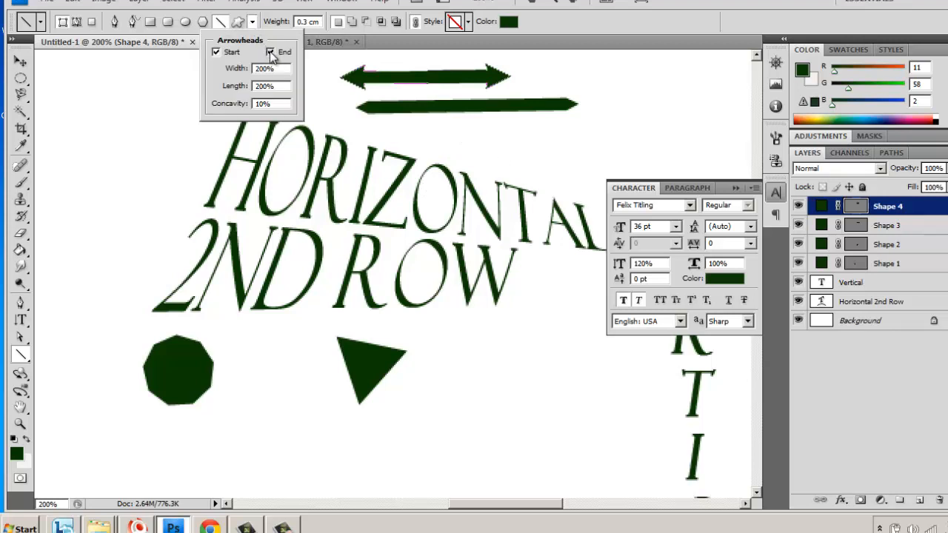
click(271, 52)
click(100, 131)
mouse_move(101, 131)
mouse_down()
mouse_move(229, 93)
mouse_move(248, 75)
mouse_up()
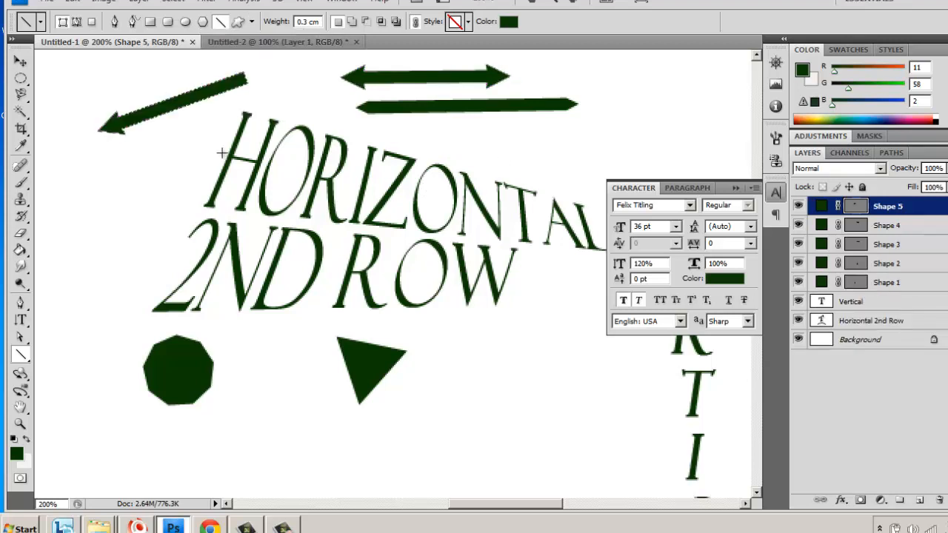
Switch to an end arrowhead only and draw a diagonal line running down to the nine-sided polygon
click(252, 22)
click(272, 53)
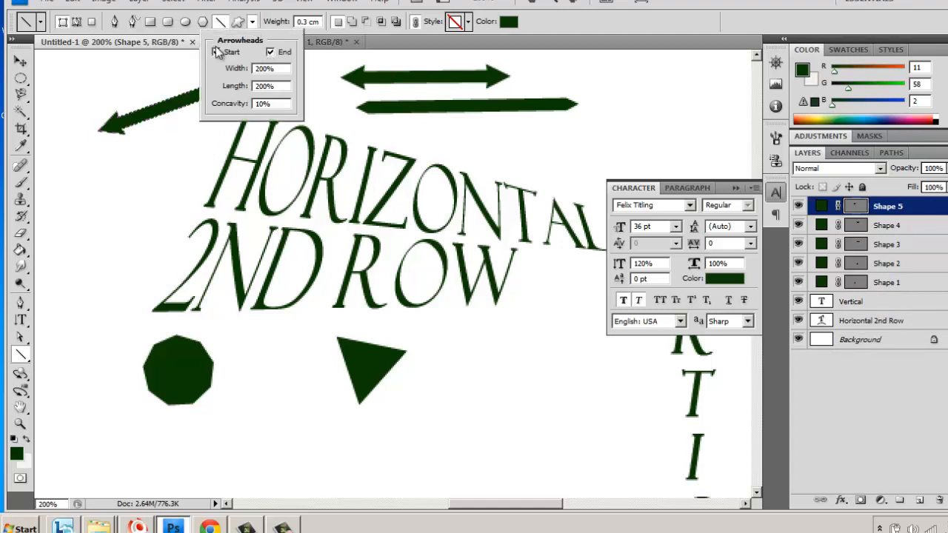
click(216, 52)
drag(48, 194, 147, 332)
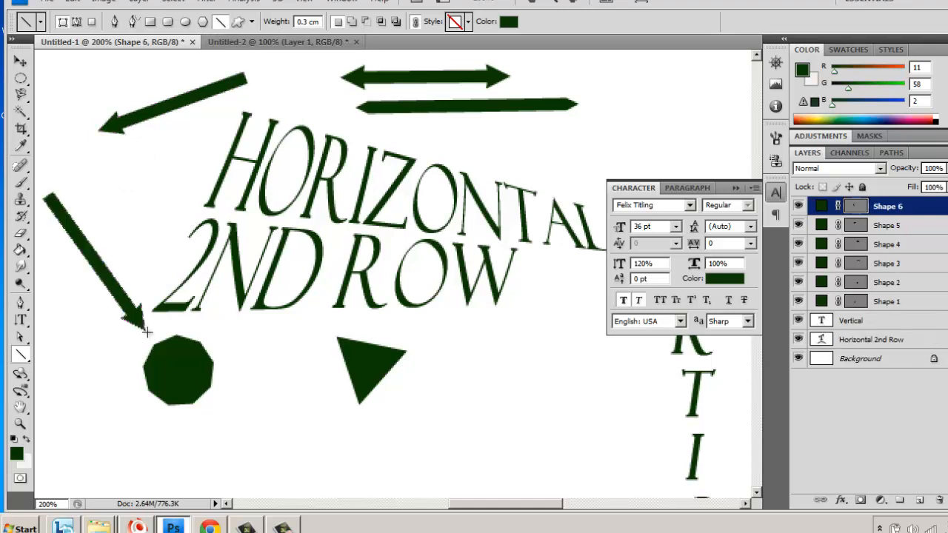
Turn off both arrowheads and draw a short, nearly vertical plain line beside the triangle
click(253, 22)
click(271, 52)
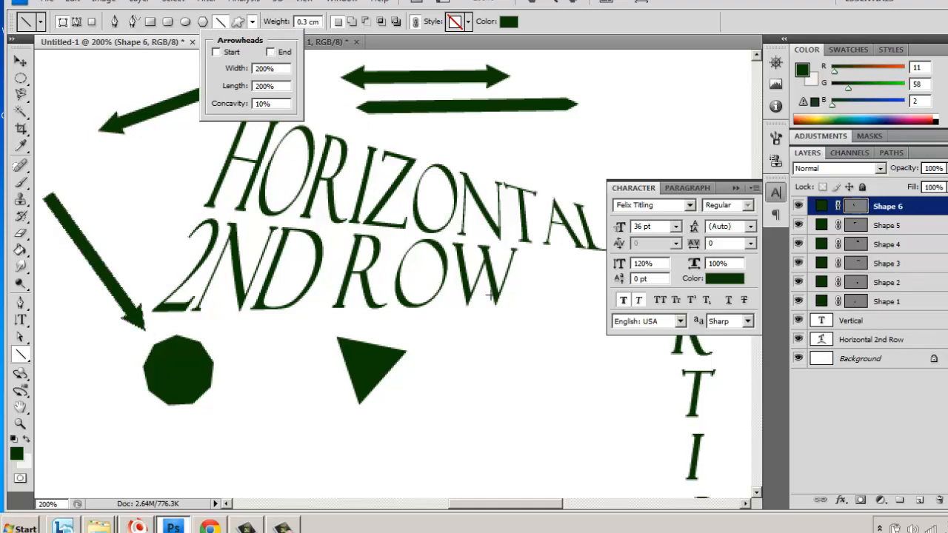
drag(504, 342, 506, 409)
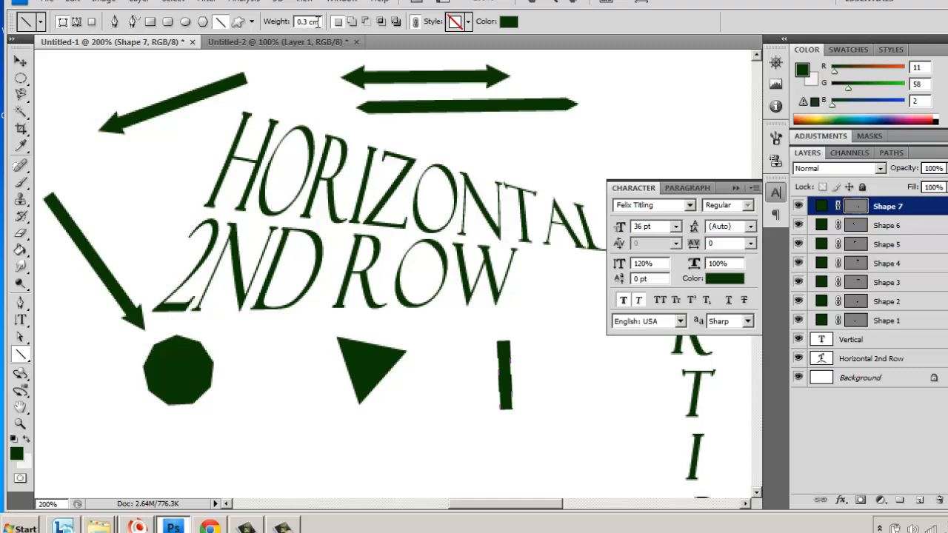
Draw a line with a 1 in weight over the end of the word HORIZONTAL and delete its layer
drag(316, 23, 290, 25)
text(1 in)
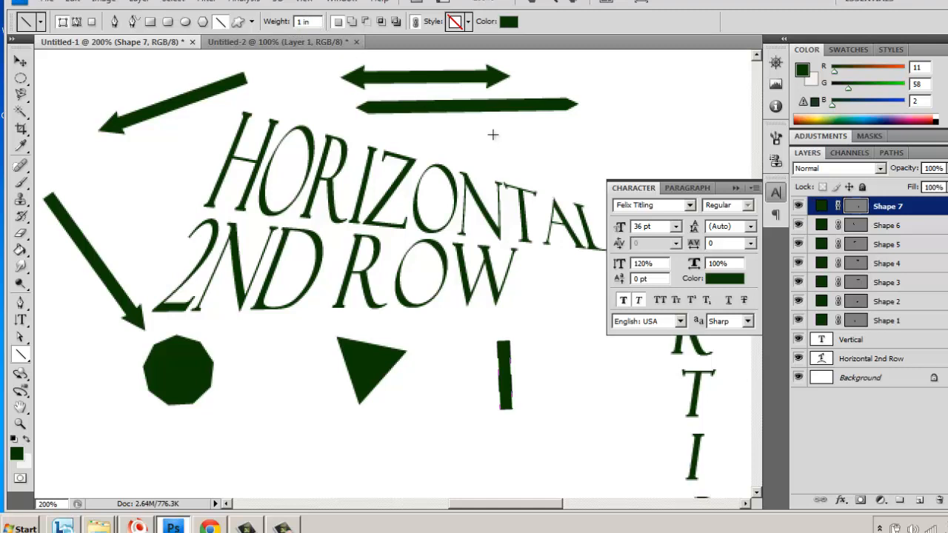
drag(513, 143, 717, 109)
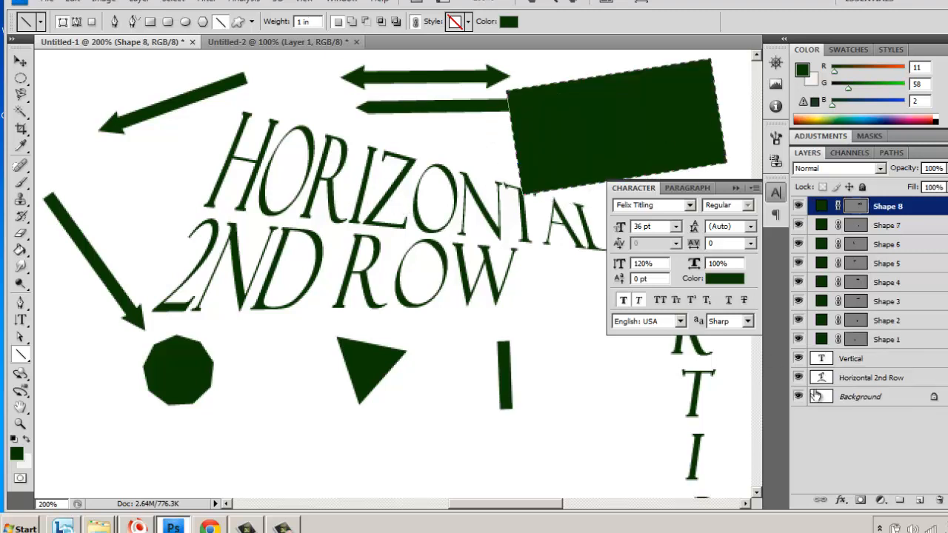
drag(905, 215, 939, 502)
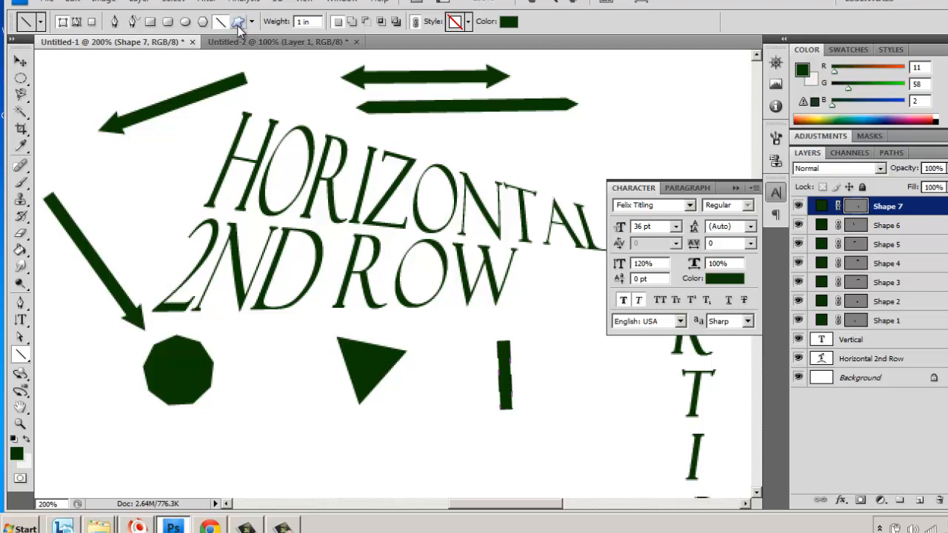
Draw a grass custom shape in the space between the nine-sided polygon and the triangle
click(238, 23)
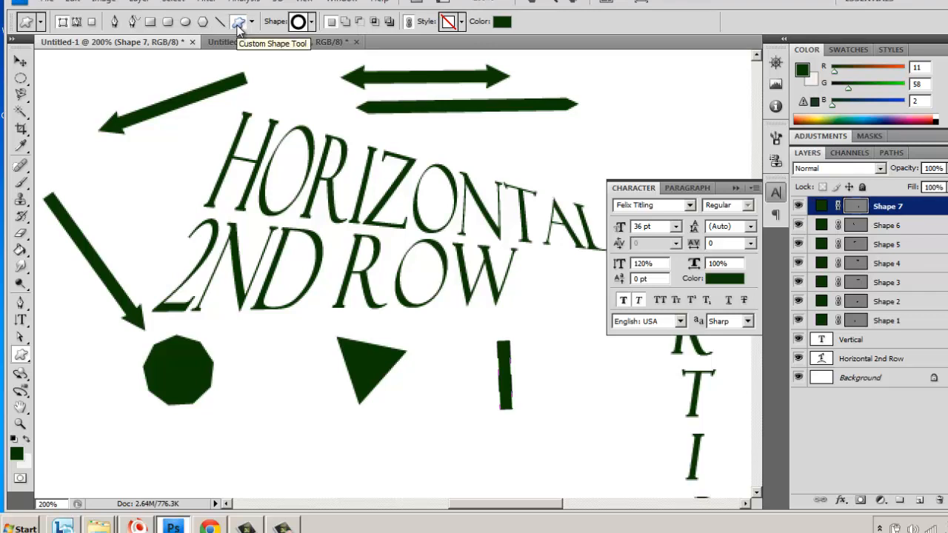
click(312, 22)
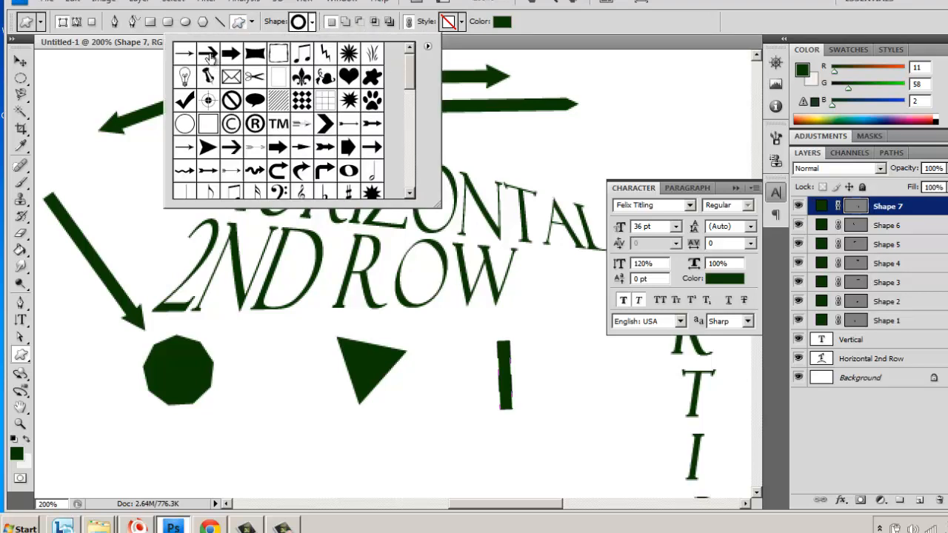
click(372, 54)
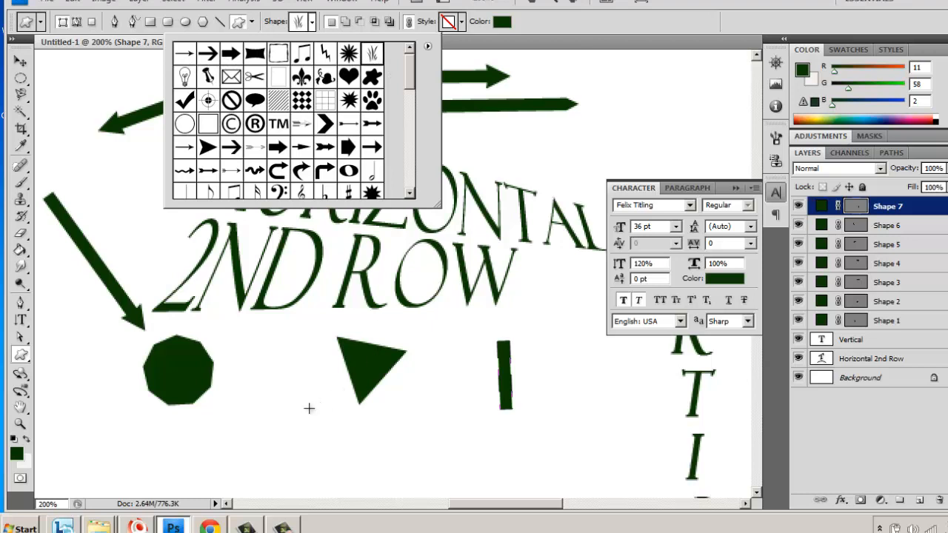
drag(274, 458, 335, 361)
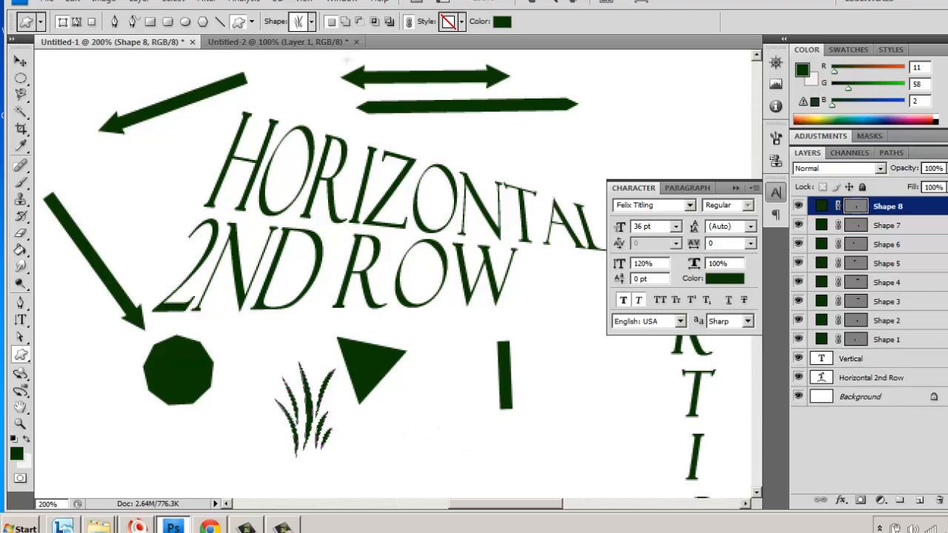
Replace the current custom shapes with the Talk Bubbles set
click(311, 22)
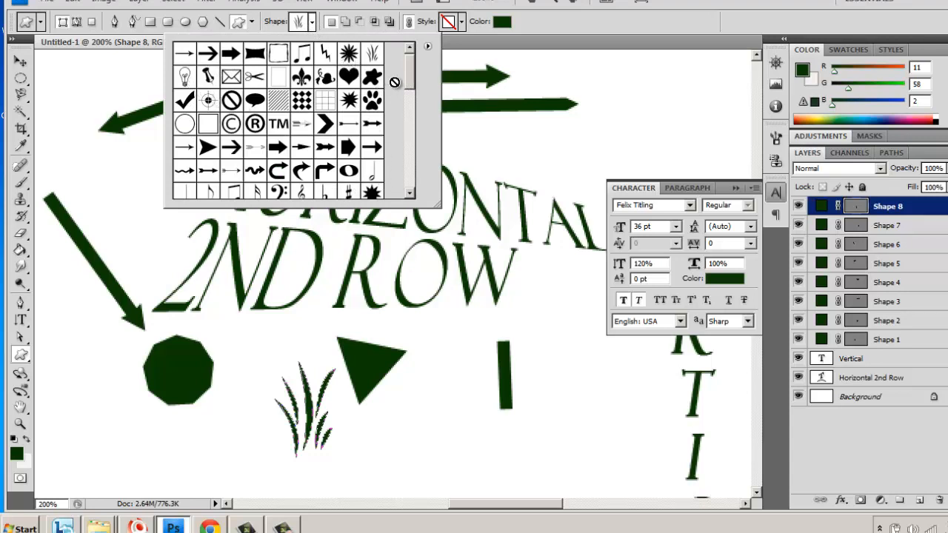
drag(413, 86, 427, 63)
click(428, 48)
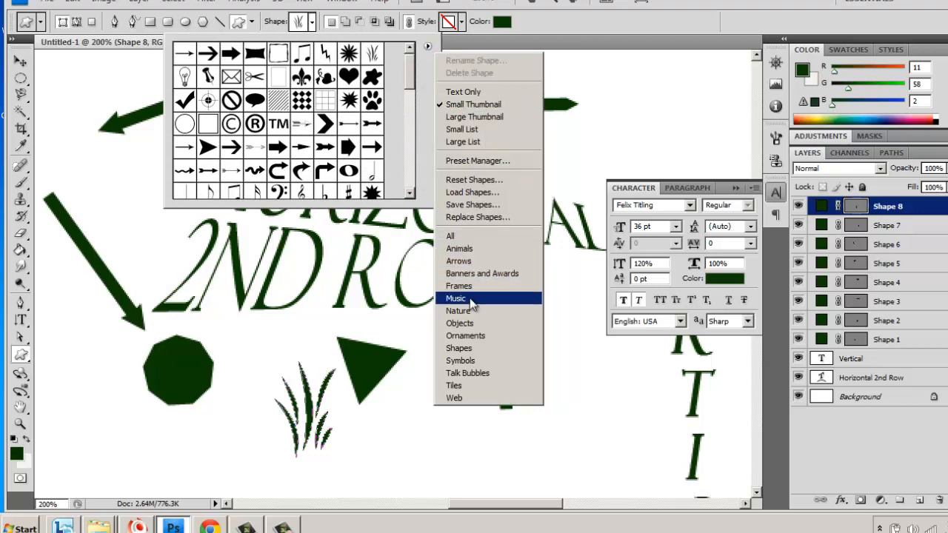
click(485, 374)
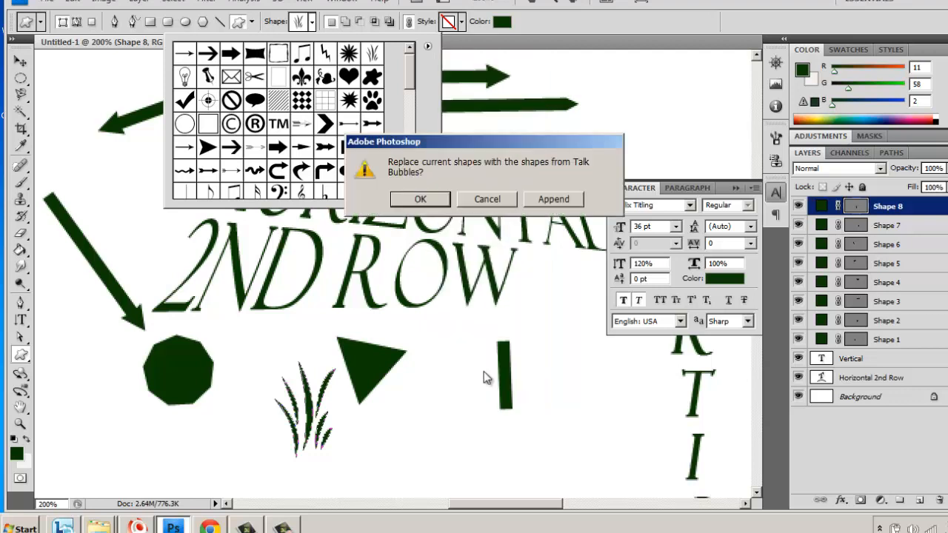
click(423, 200)
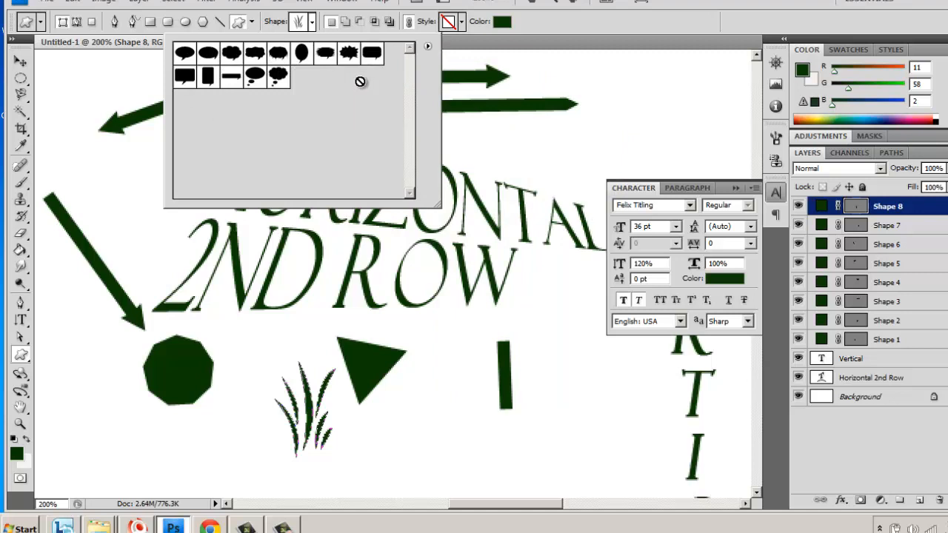
Draw a rectangular talk bubble between the short plain line and the vertical text, and move its tail tip to the right using Direct Selection
click(185, 79)
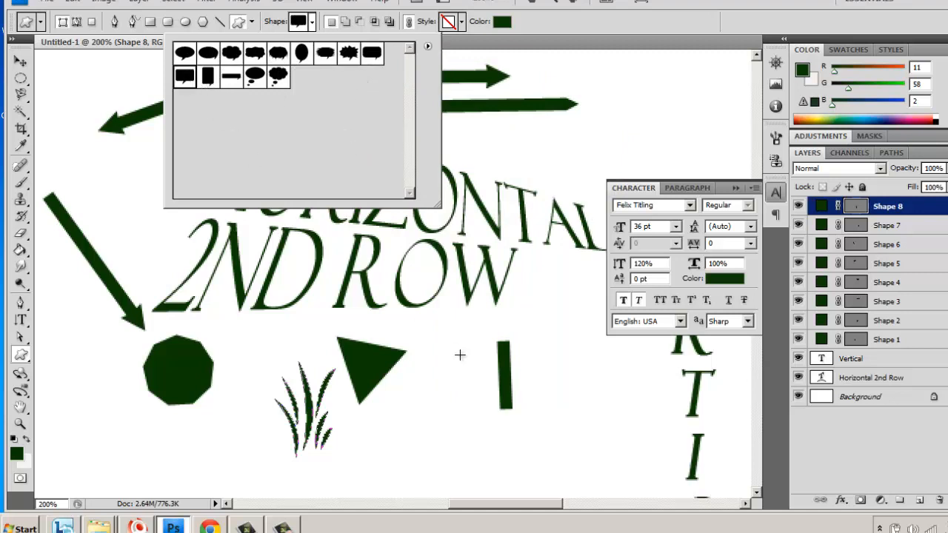
drag(541, 352, 660, 452)
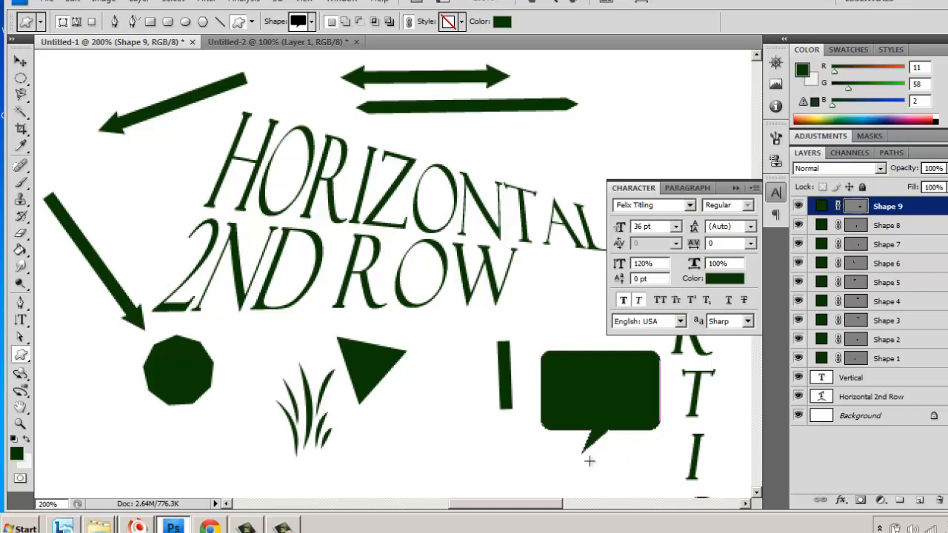
click(22, 337)
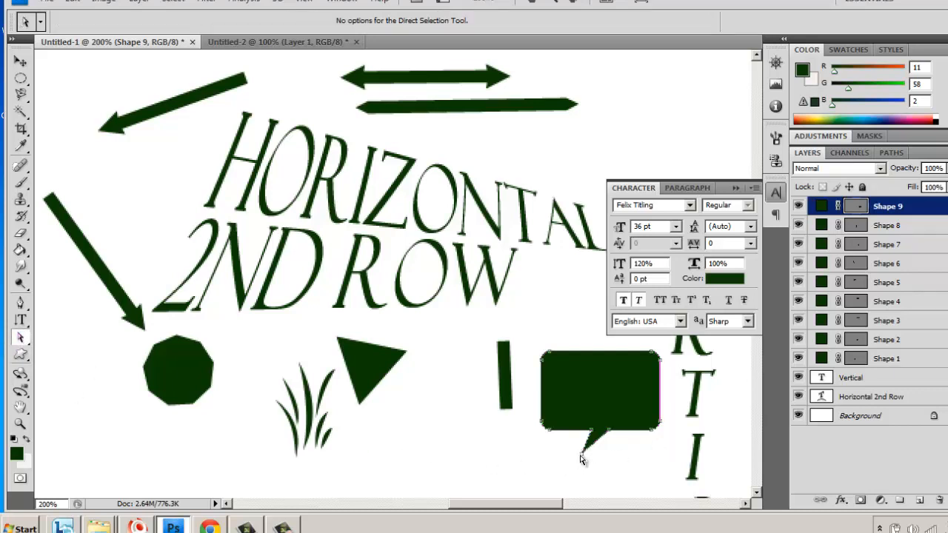
drag(583, 458, 621, 464)
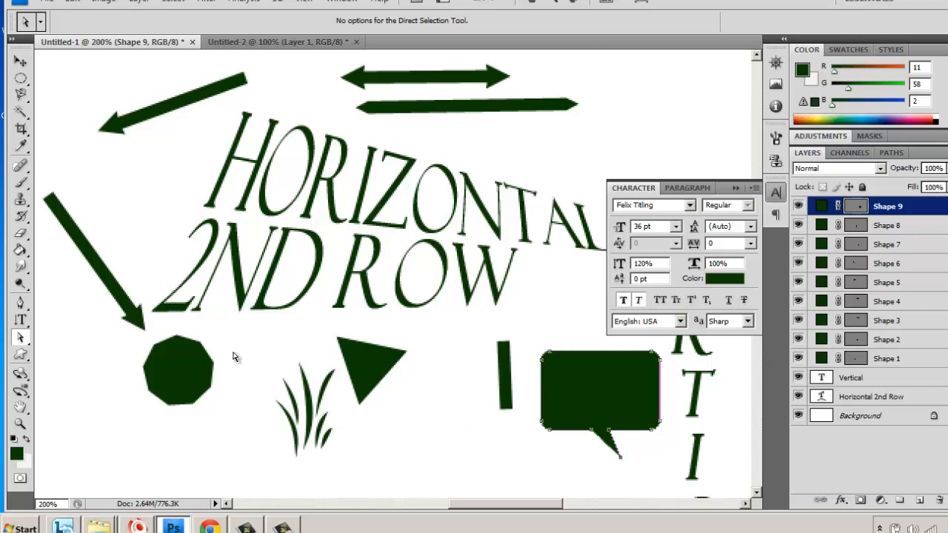
Append the Symbols set to the custom shapes that are currently loaded
click(20, 355)
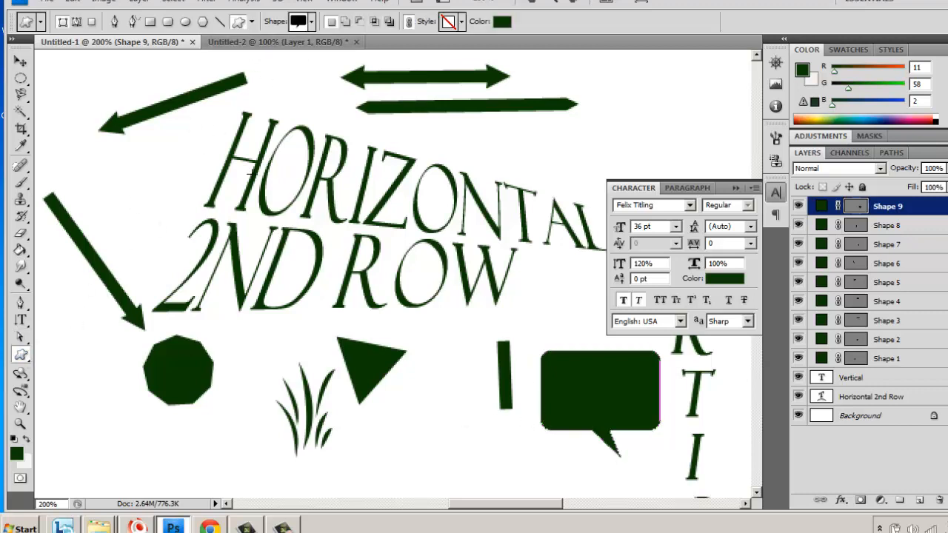
click(312, 21)
click(427, 47)
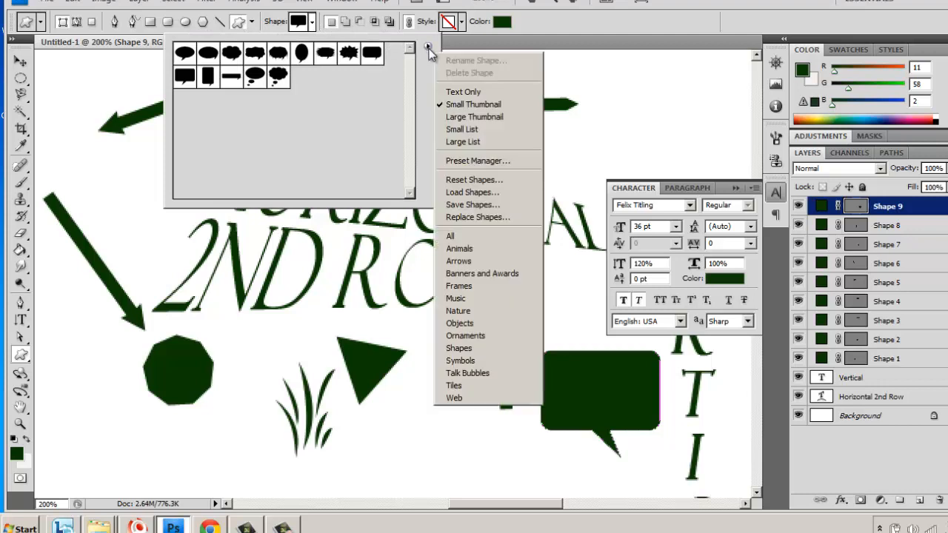
click(460, 361)
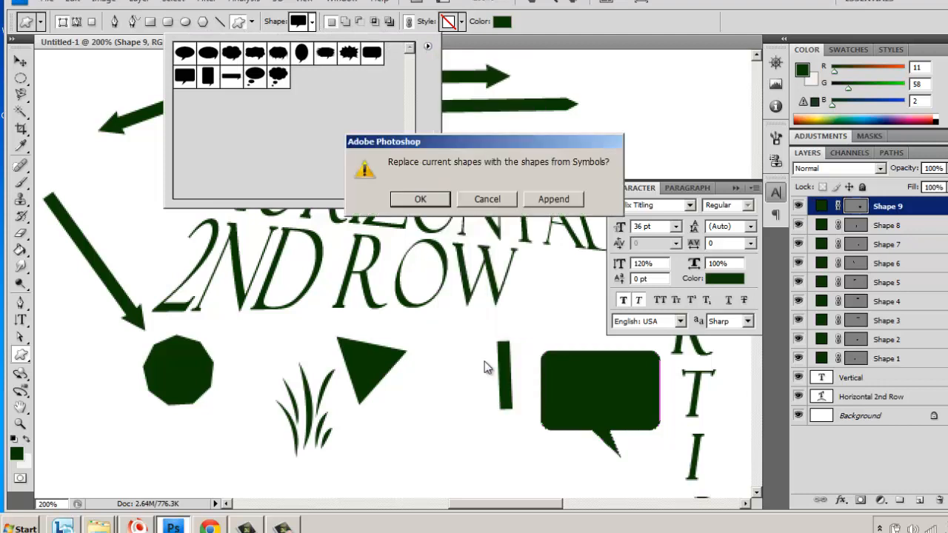
click(552, 200)
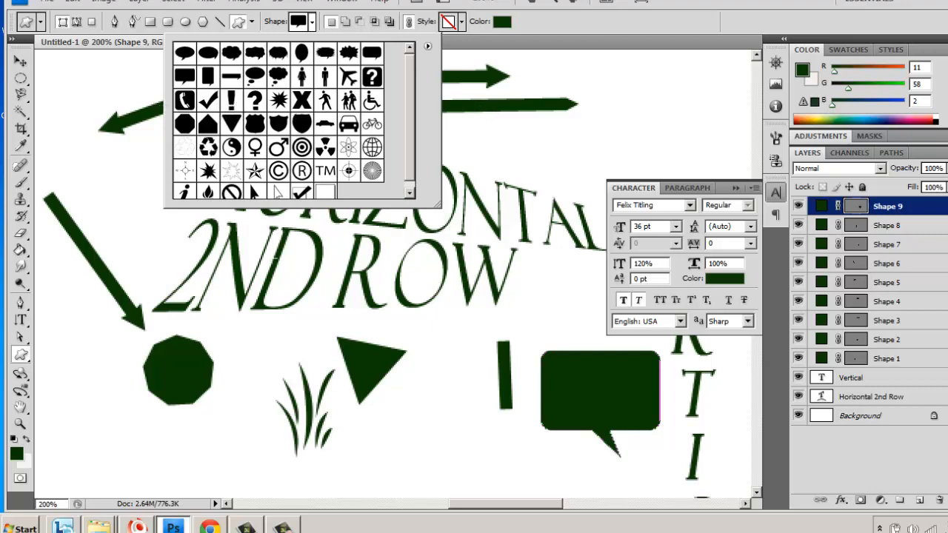
click(139, 132)
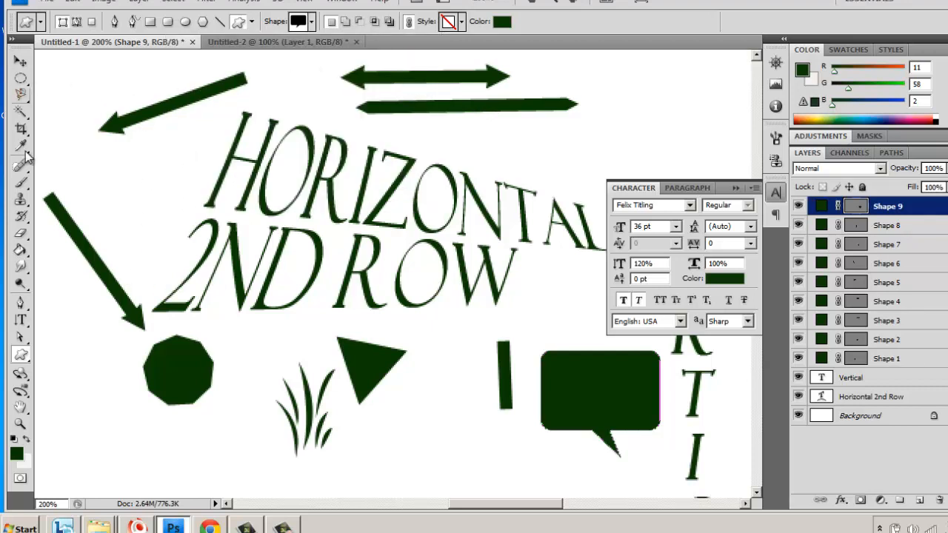
Define the upper double-headed arrow as a custom shape named "double arrowhead"
click(21, 337)
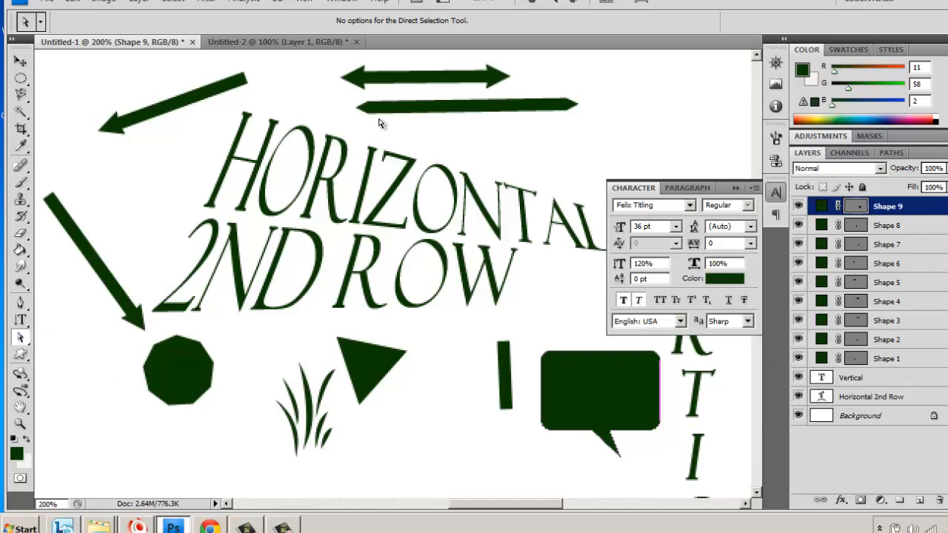
click(393, 82)
right_click(374, 94)
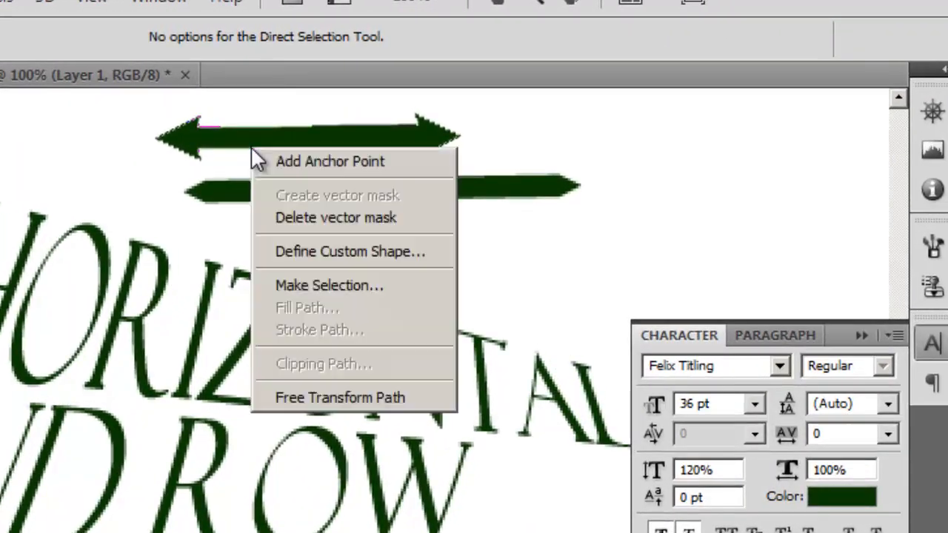
click(374, 251)
text(d)
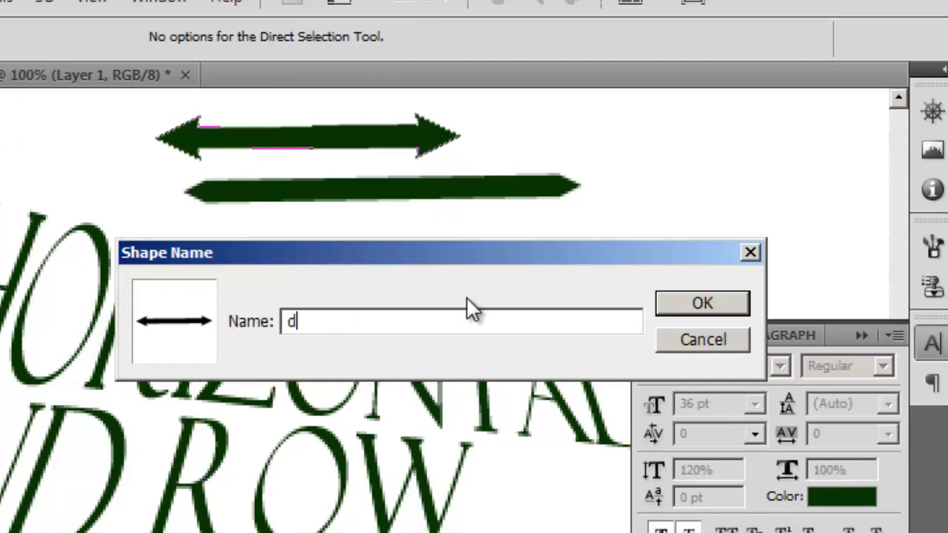
text(ouble arrow)
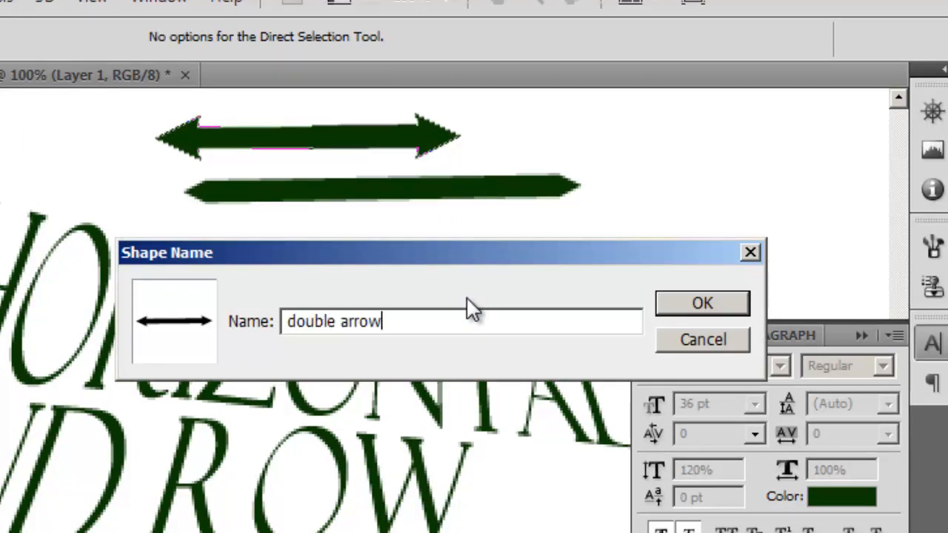
text(head)
click(672, 307)
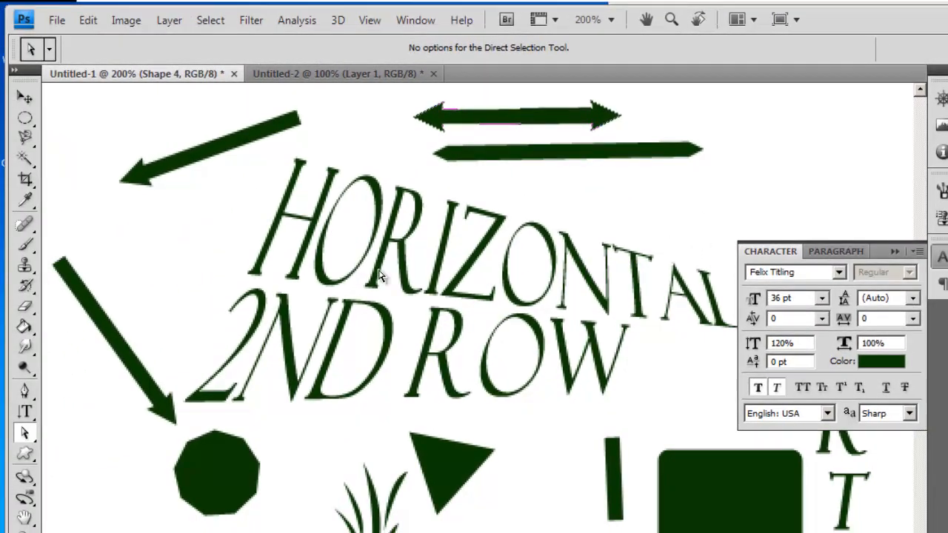
Draw a large copy of the saved double-headed arrow custom shape across the HORIZONTAL 2ND ROW text
click(25, 453)
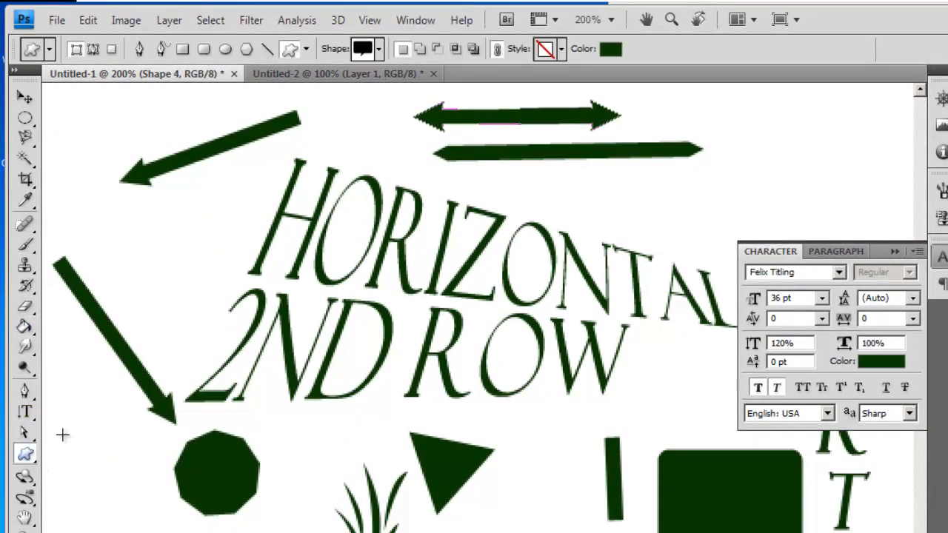
click(378, 50)
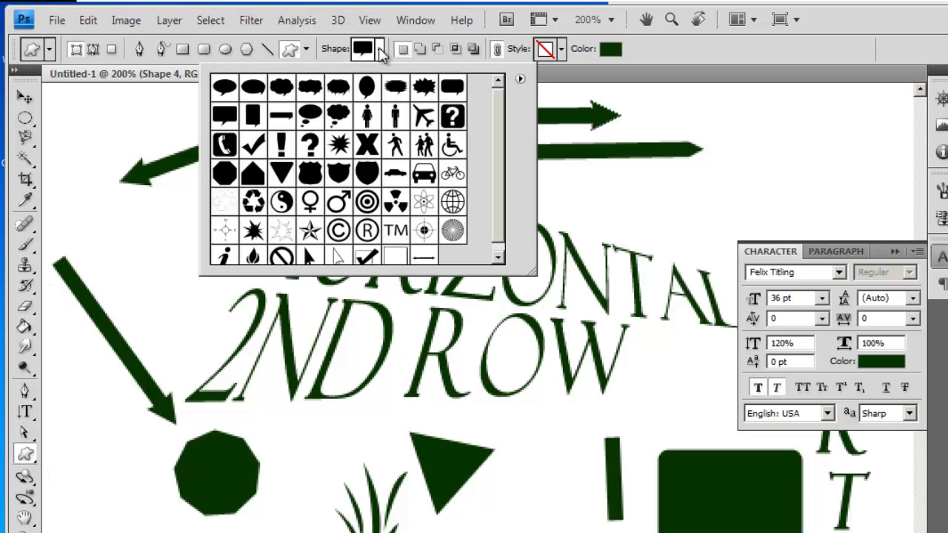
click(425, 260)
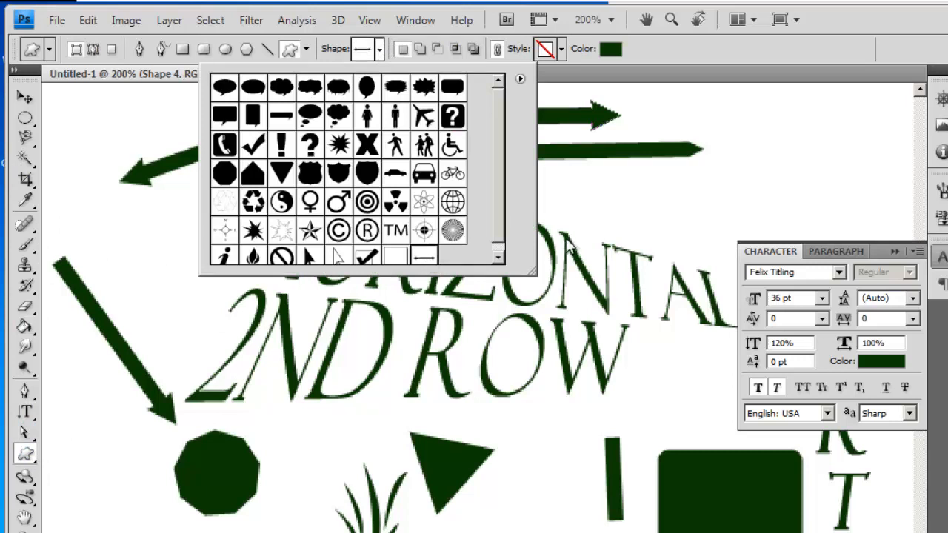
click(642, 195)
drag(630, 191, 185, 529)
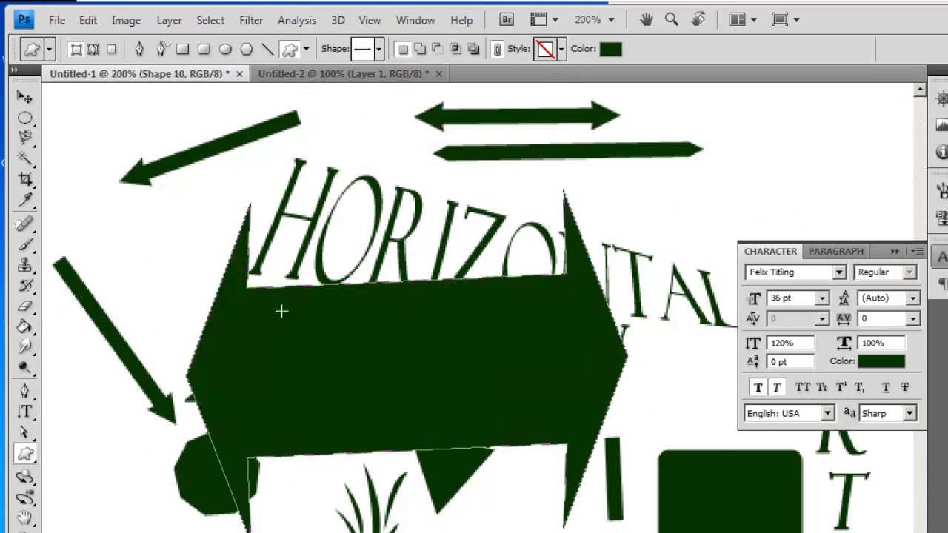
Choose the crosshair target as the custom shape and detach the Untitled-1 document into its own floating window
click(379, 49)
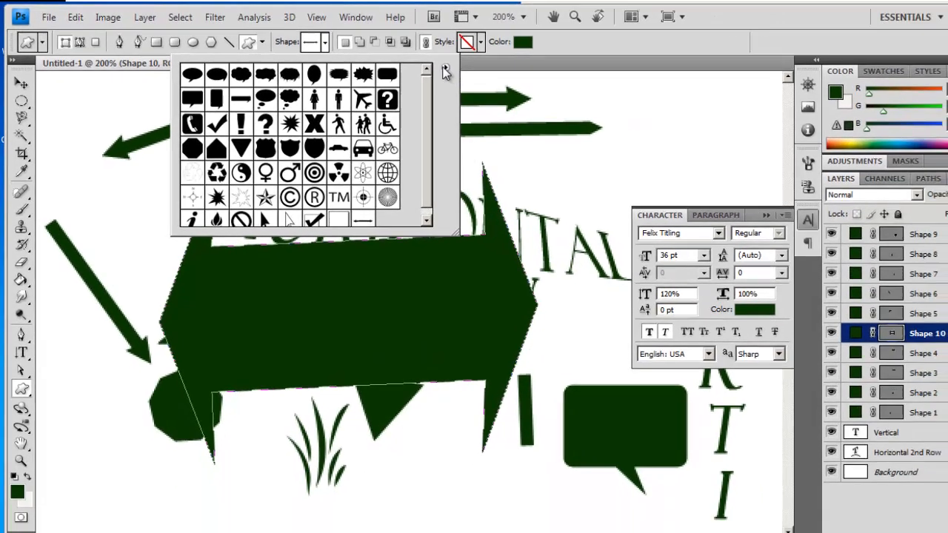
click(445, 70)
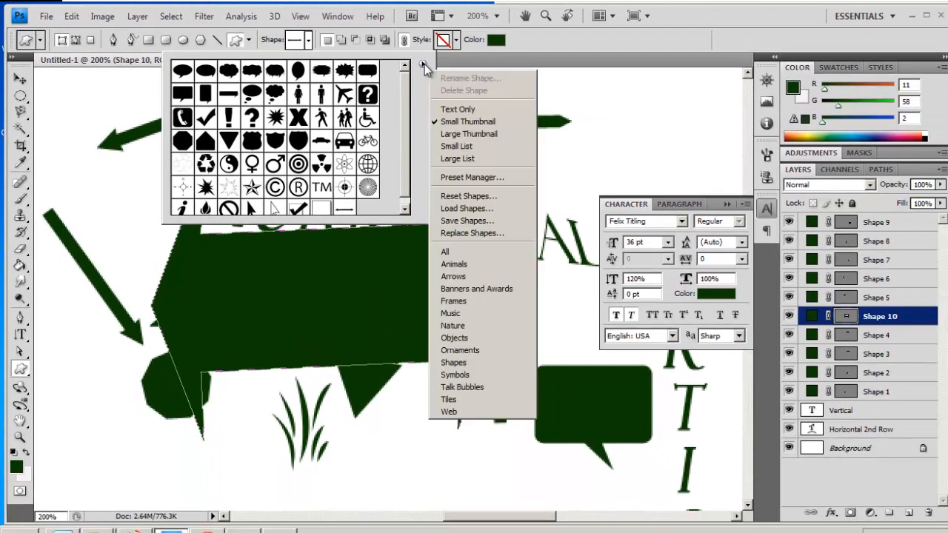
click(628, 180)
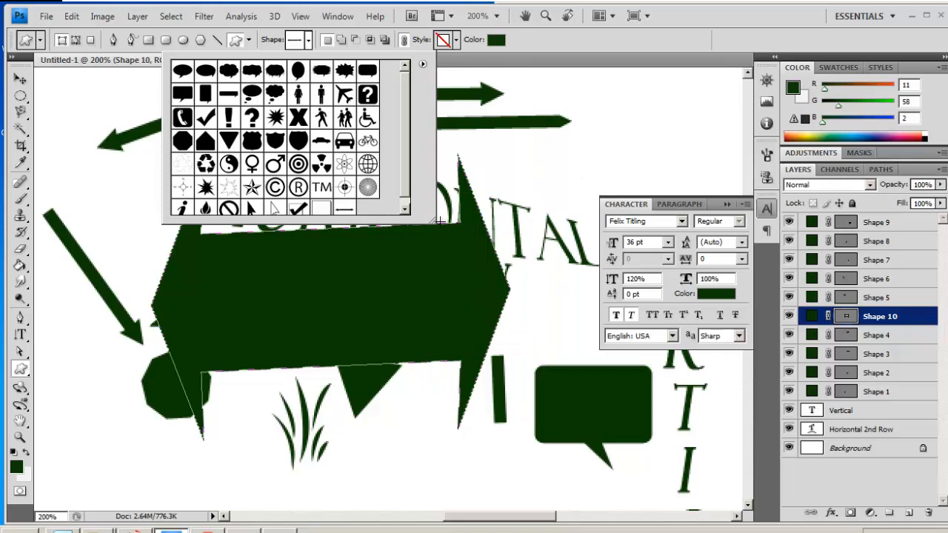
click(344, 188)
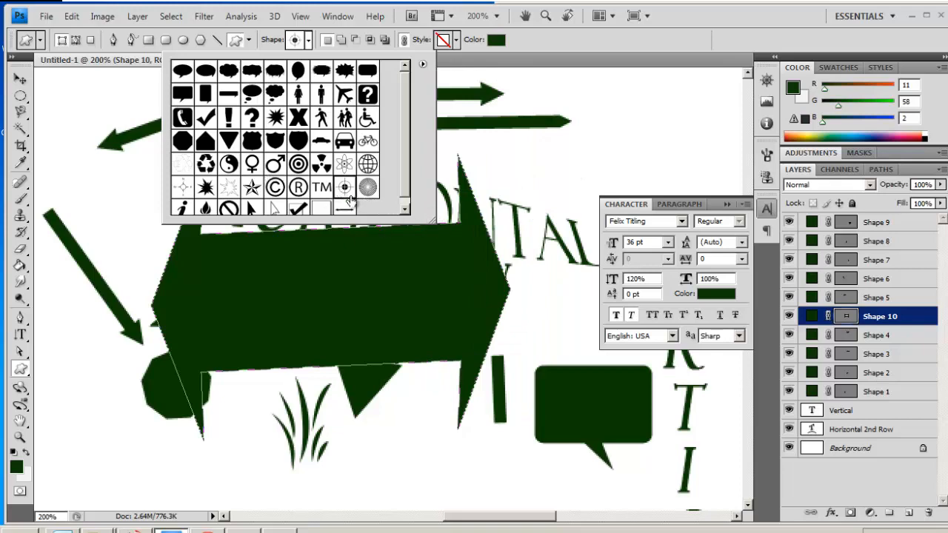
drag(95, 59, 111, 33)
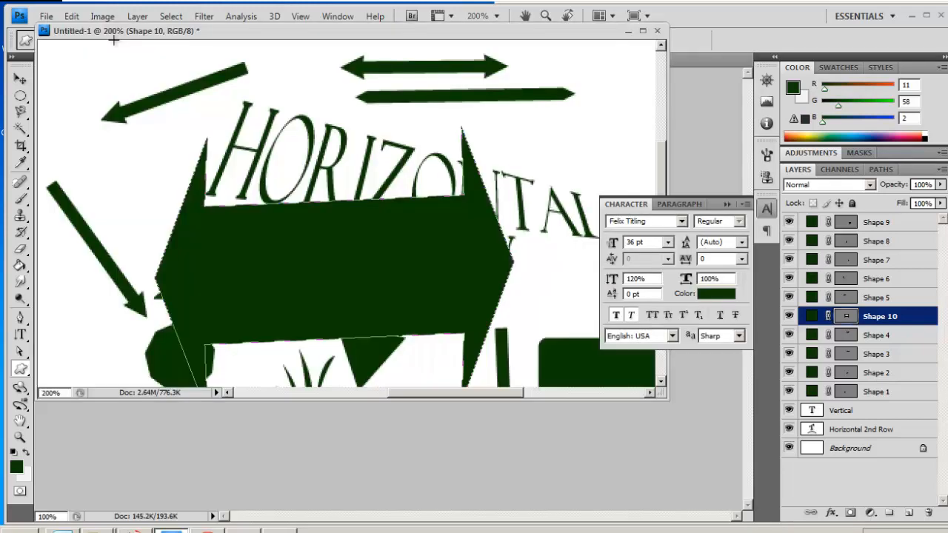